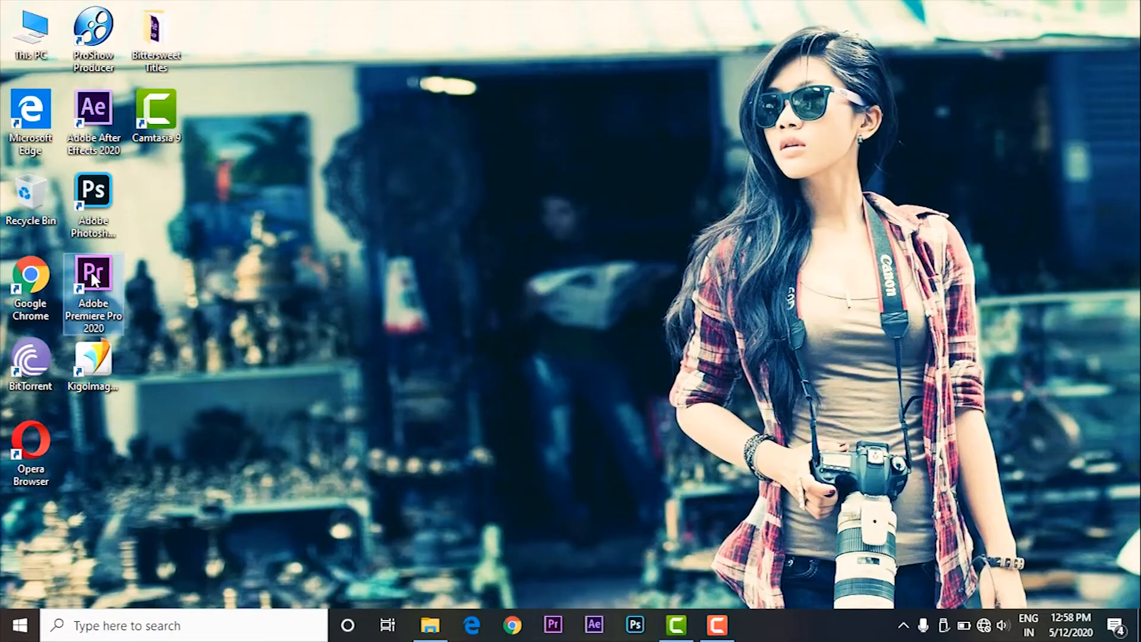
Launch Adobe Premiere Pro 2020 and name the new project Fargo Style
double_click(94, 279)
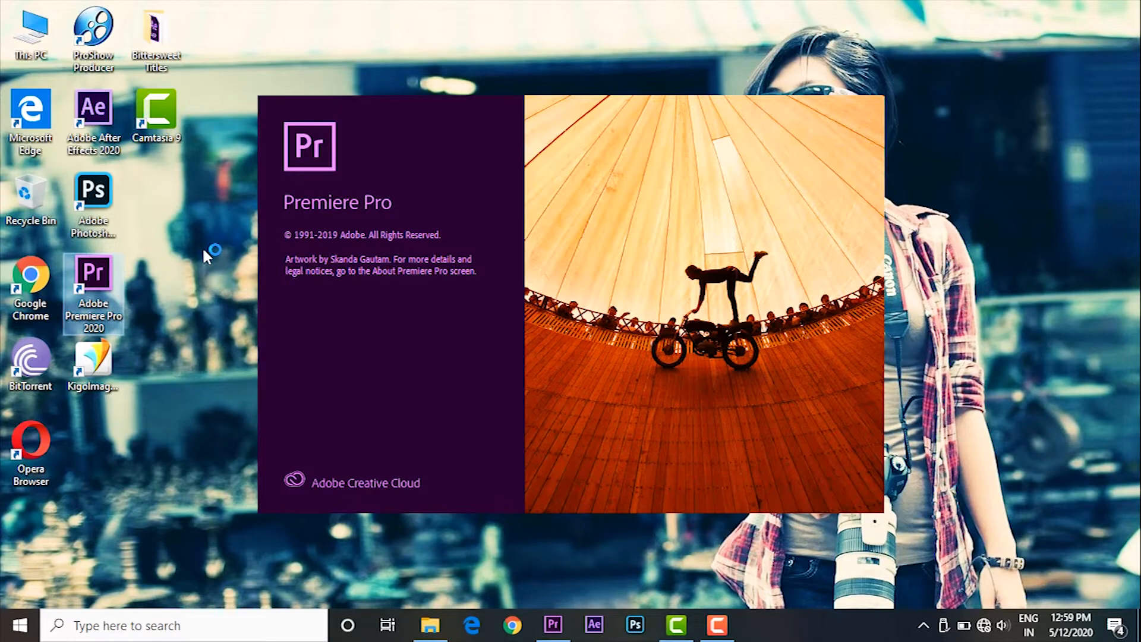
text(F)
text(argo)
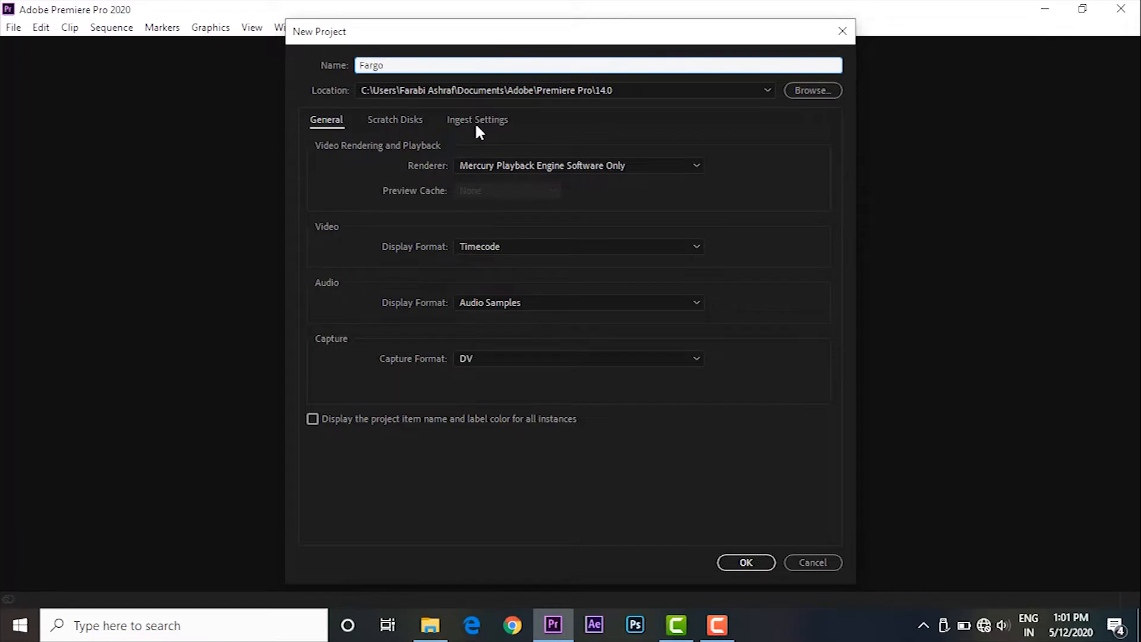
text( Style)
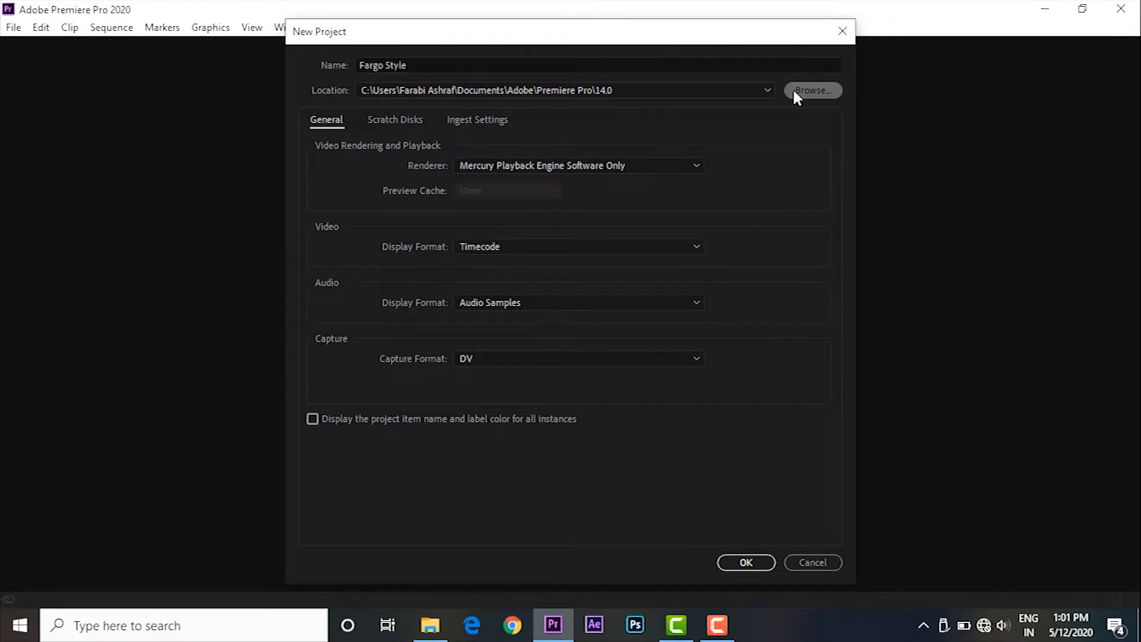
Set the project location to the Fargo Style folder on Local Disk (F:) and create the project
click(794, 90)
click(352, 321)
double_click(511, 183)
double_click(512, 183)
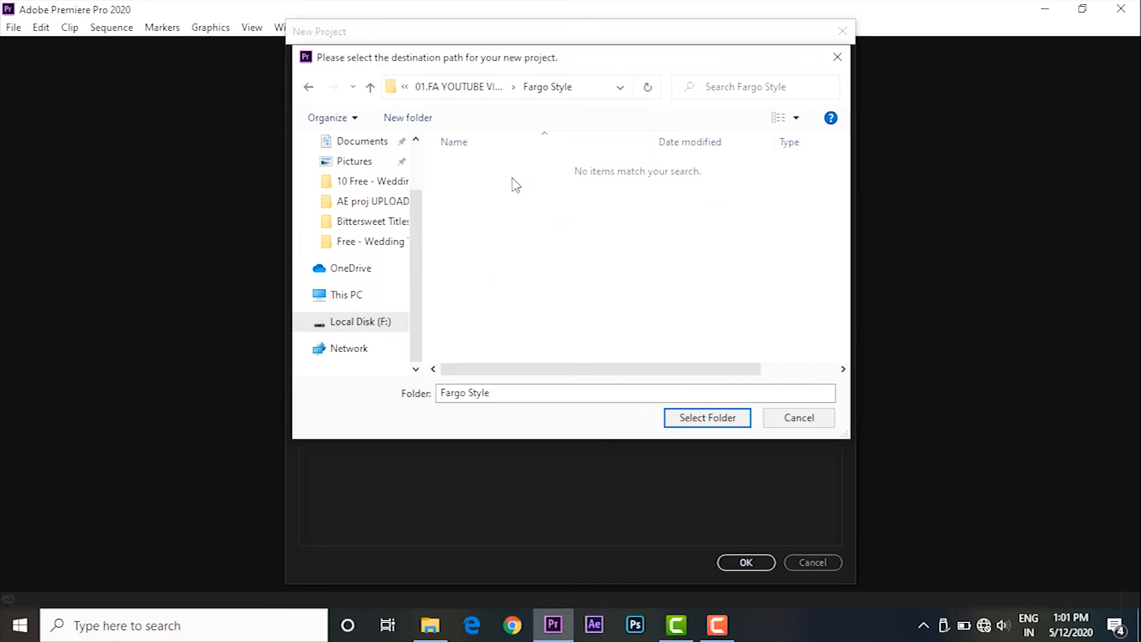
click(701, 418)
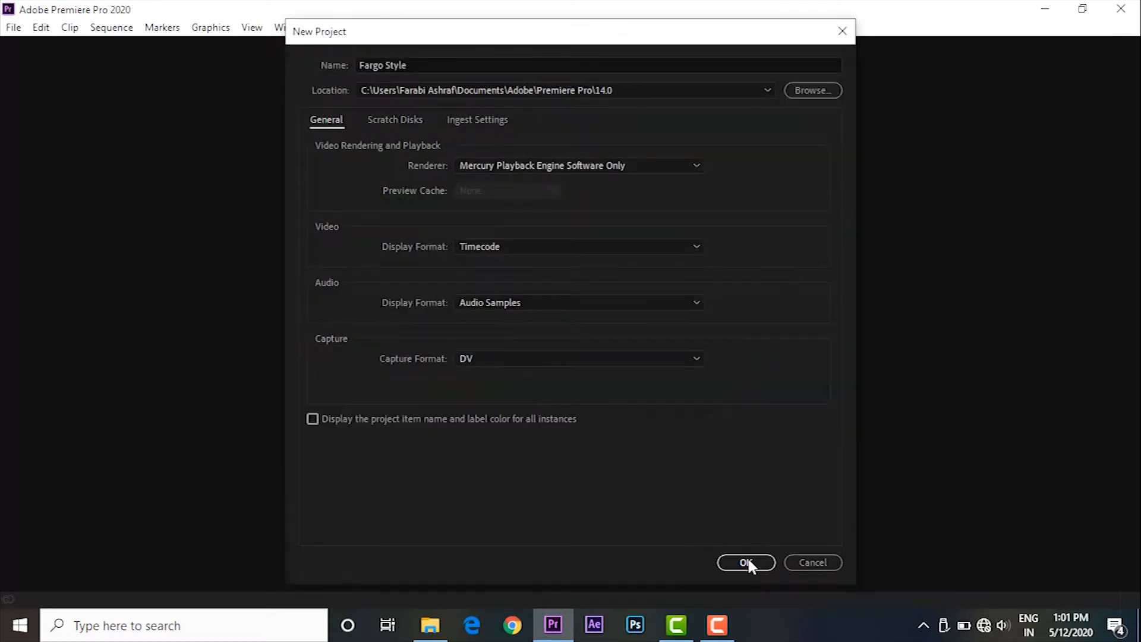
click(747, 563)
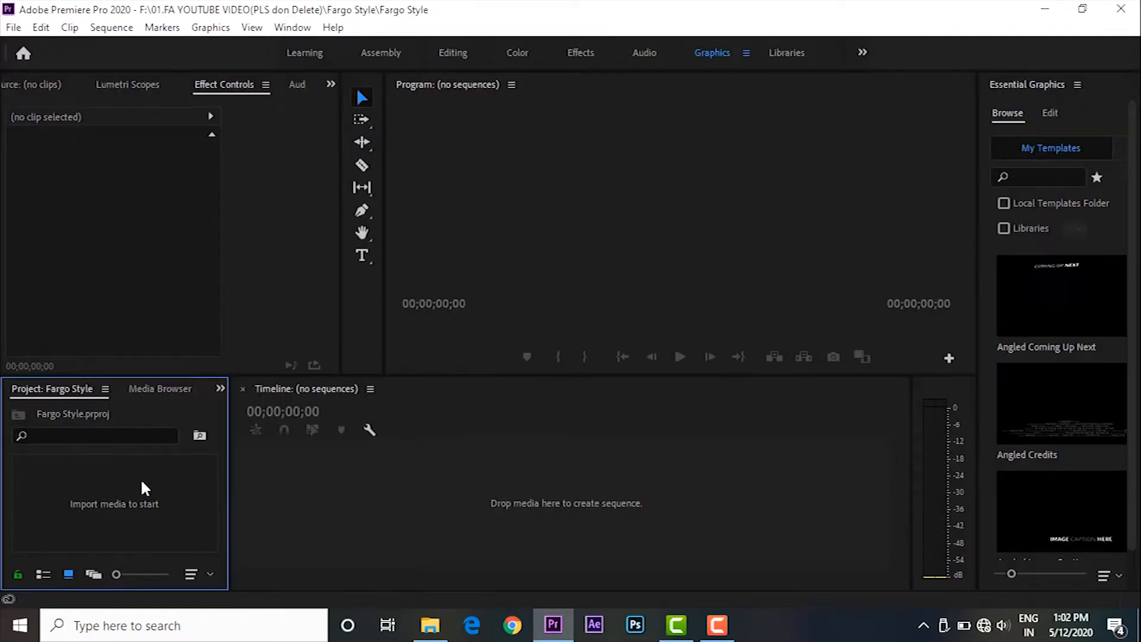
Import the three video clips into the project and create a sequence from them
key(alt+Tab)
drag(330, 302, 490, 204)
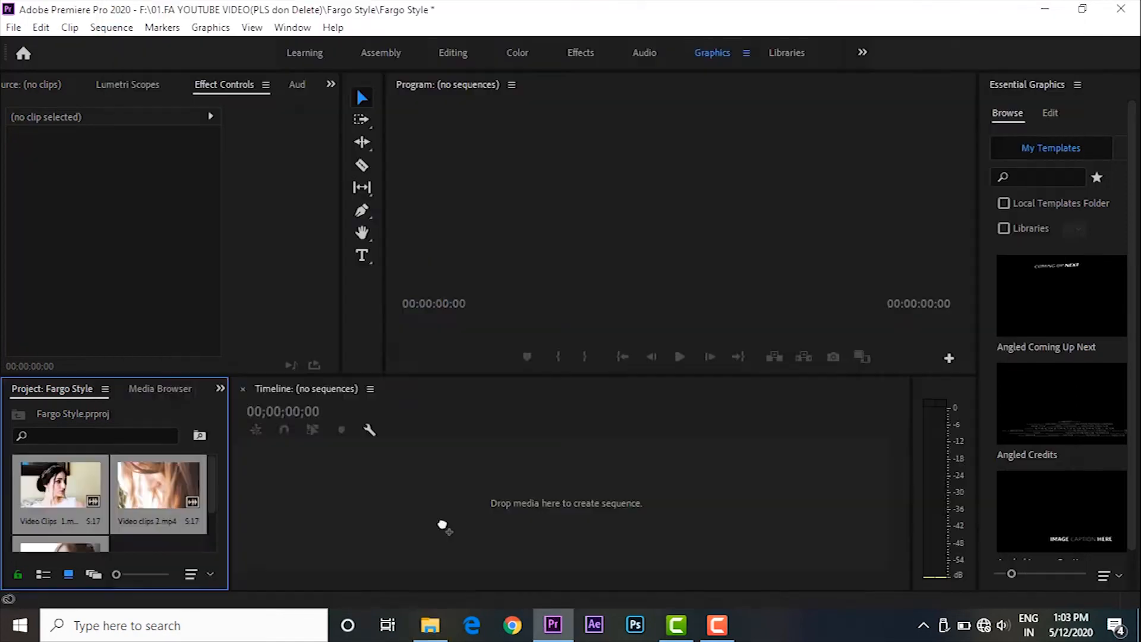
drag(444, 522, 462, 521)
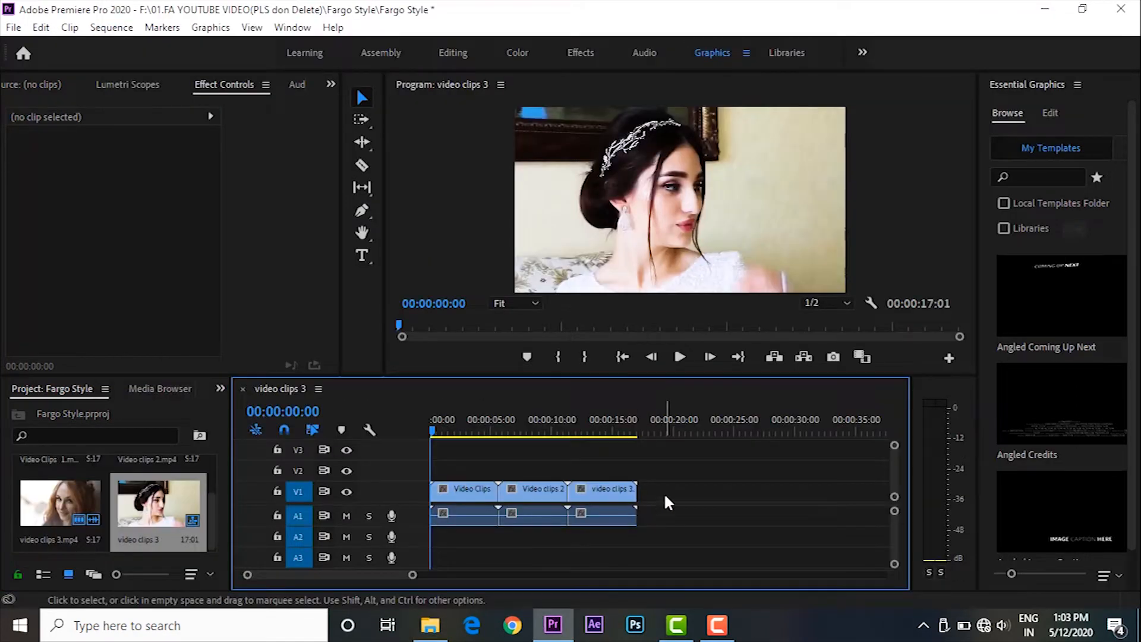
Unlink the audio from the three sequence clips and delete all the audio portions
drag(654, 473, 543, 516)
right_click(543, 516)
click(552, 294)
drag(695, 524, 480, 523)
key(Delete)
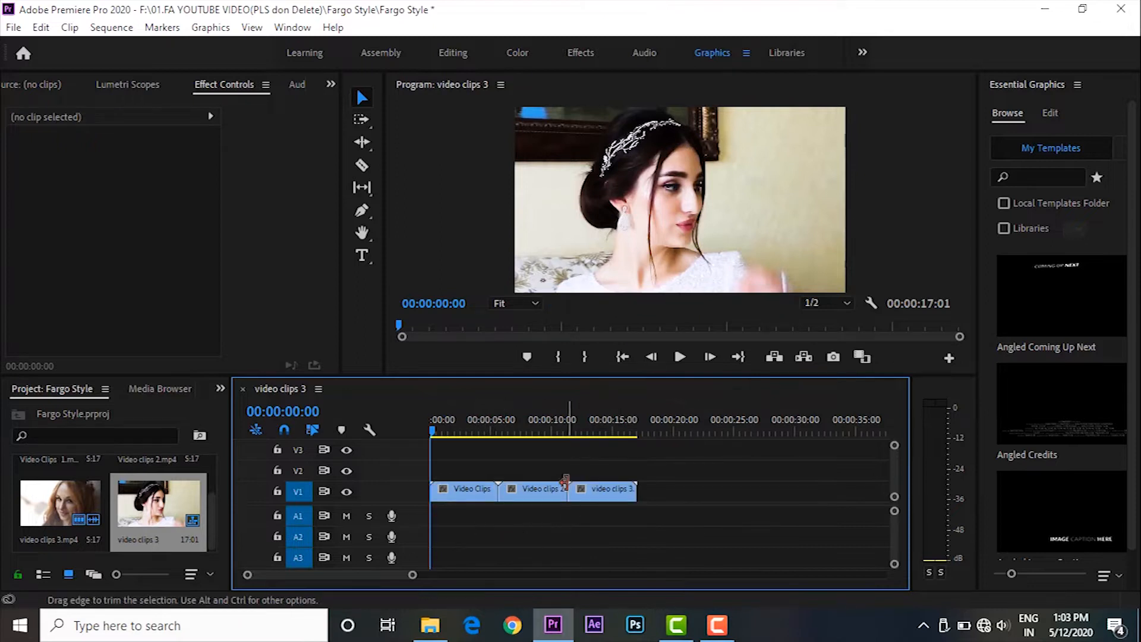
Stack the clips at the sequence start, with Video clips 2 on V2 and video clips 3 on V3
click(524, 428)
drag(547, 484, 454, 469)
drag(582, 491, 437, 453)
click(450, 432)
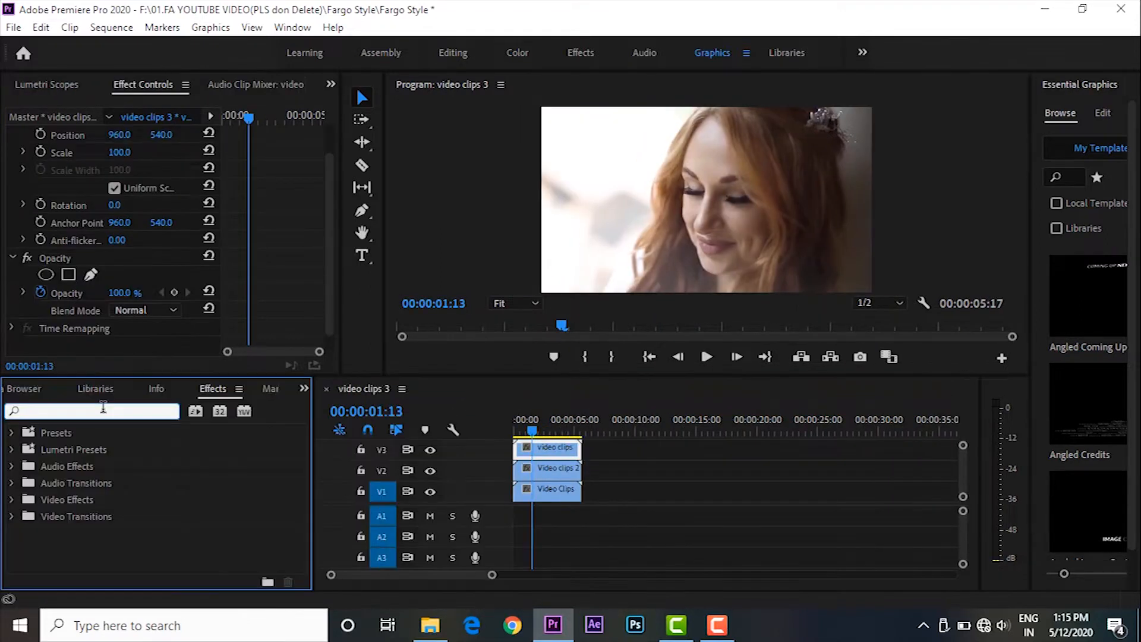
Find the Linear Wipe effect and apply it to the stacked clips
text(line)
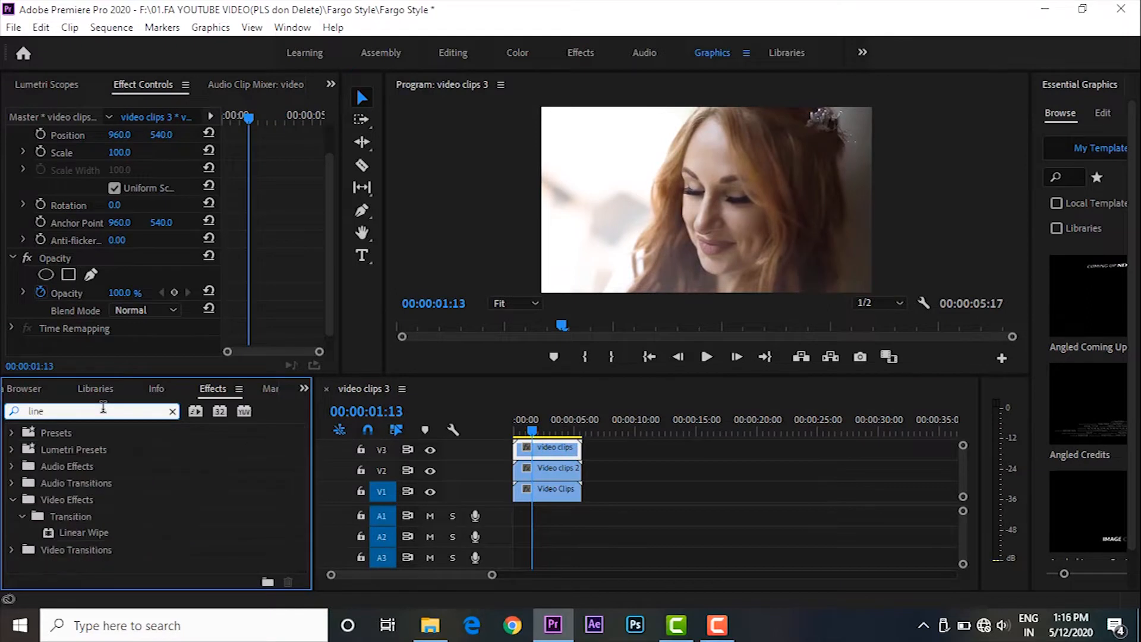
click(64, 530)
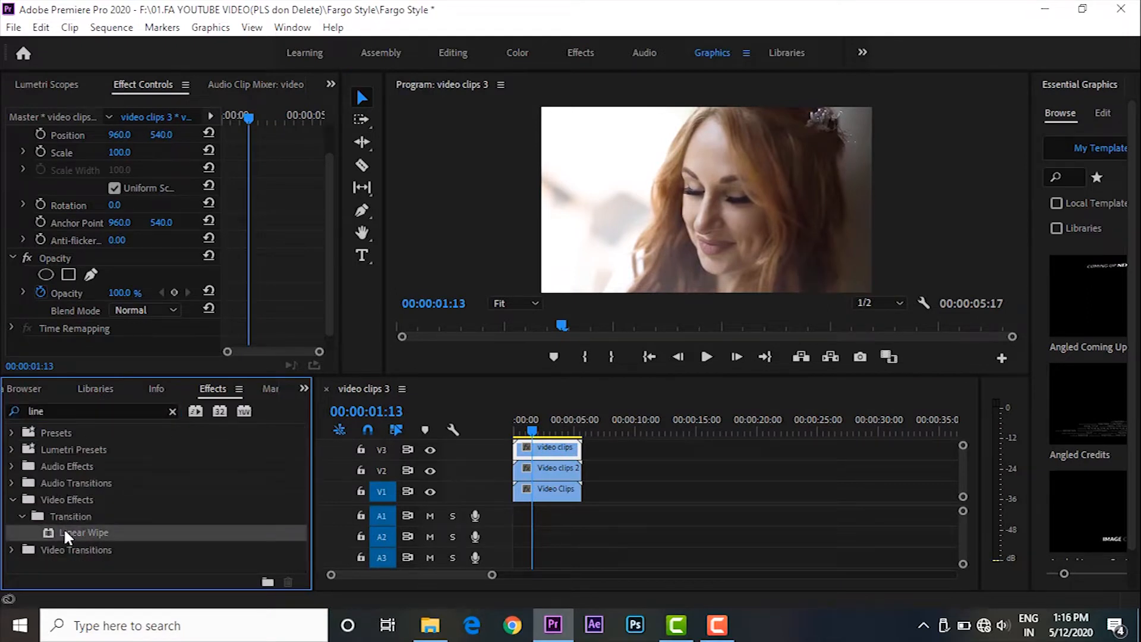
drag(456, 491, 538, 458)
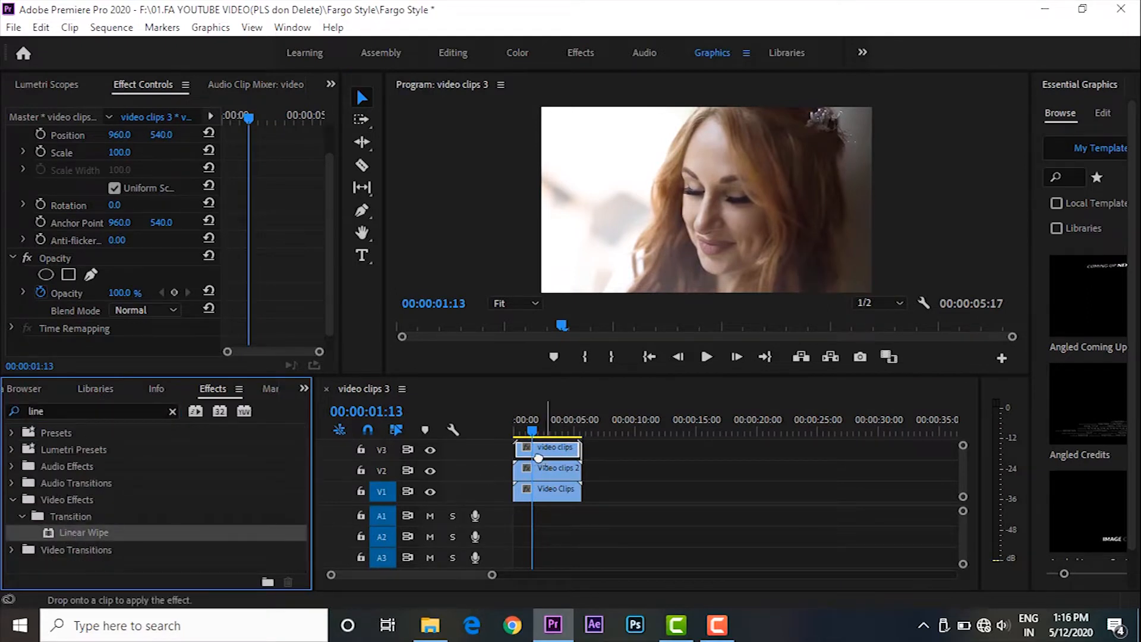
double_click(82, 534)
drag(84, 535, 432, 493)
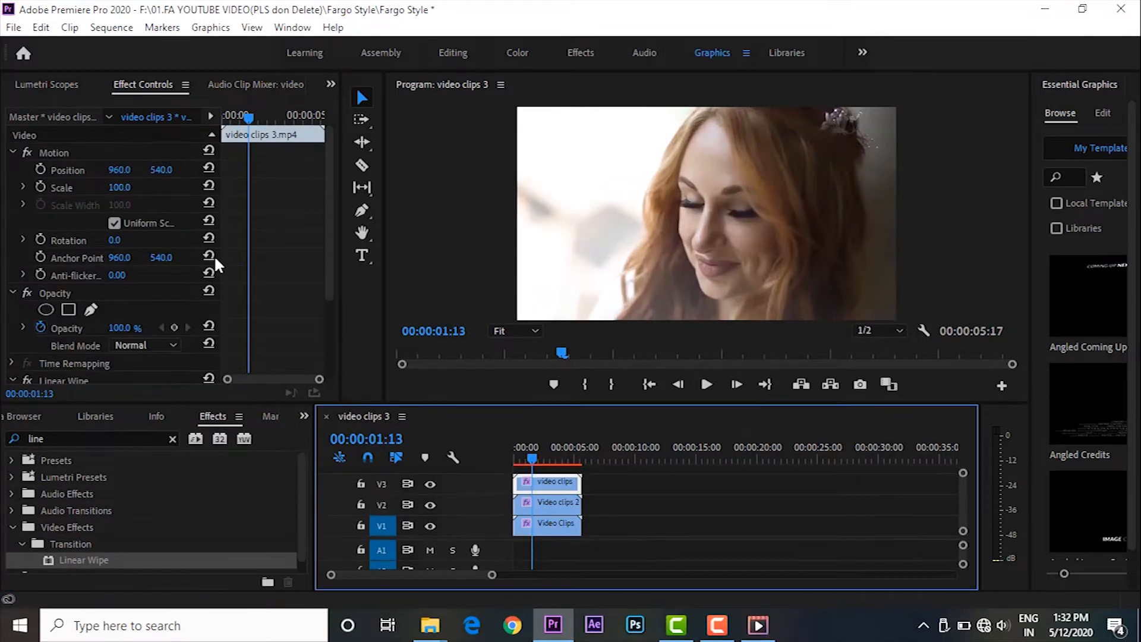
Scale the V3 clip to 65 and move it to the frame's lower right, at about 1349.9, 764.5
key(Tab)
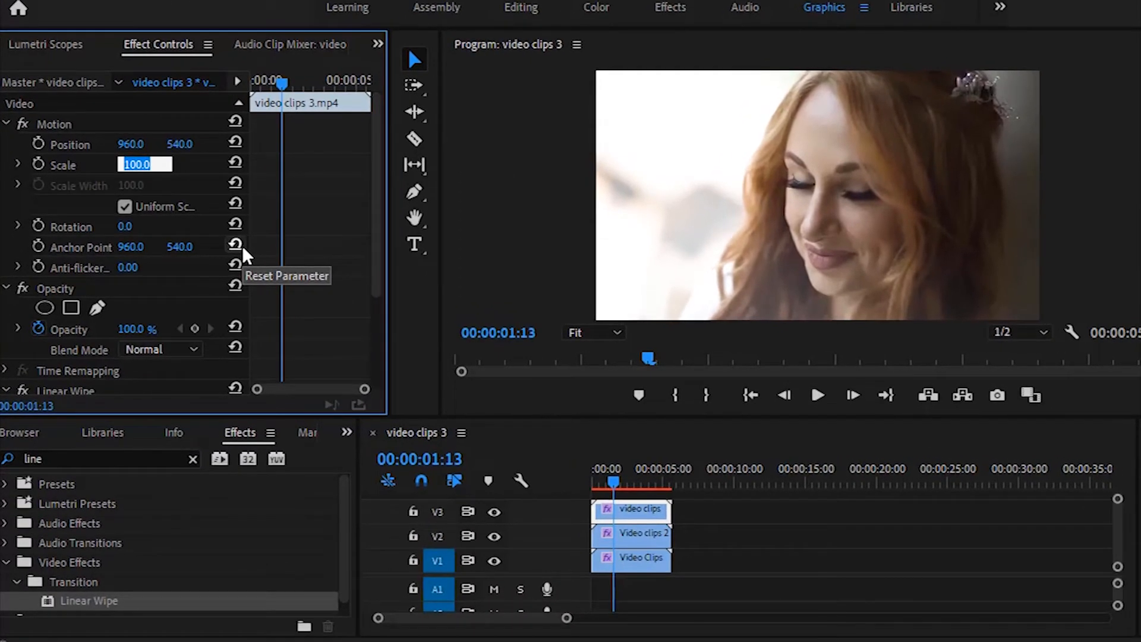
text(65)
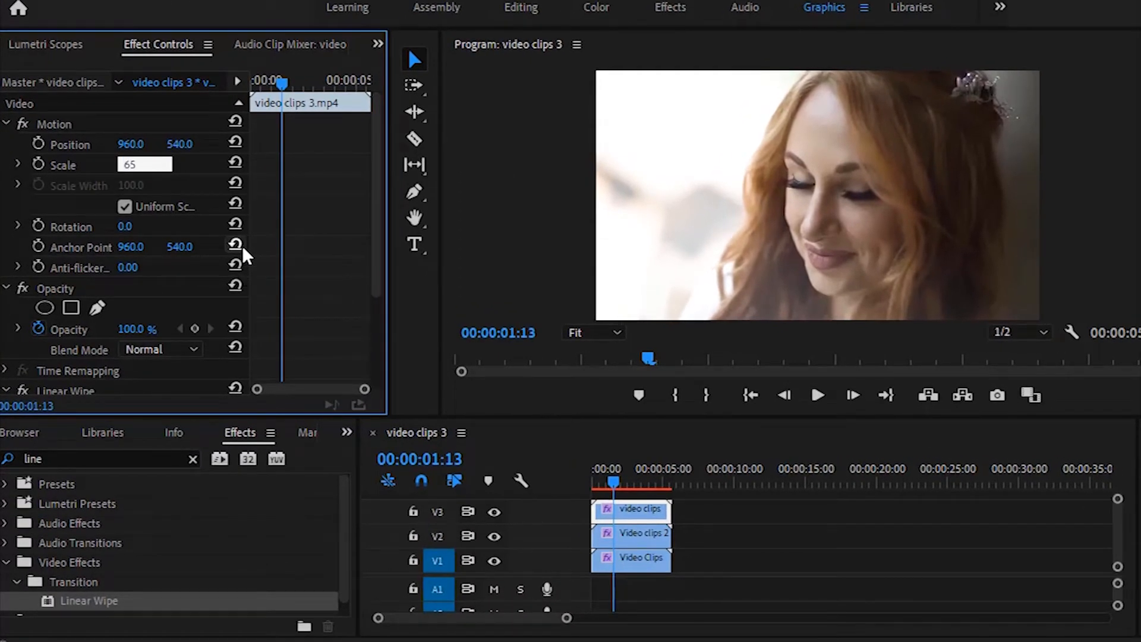
key(Return)
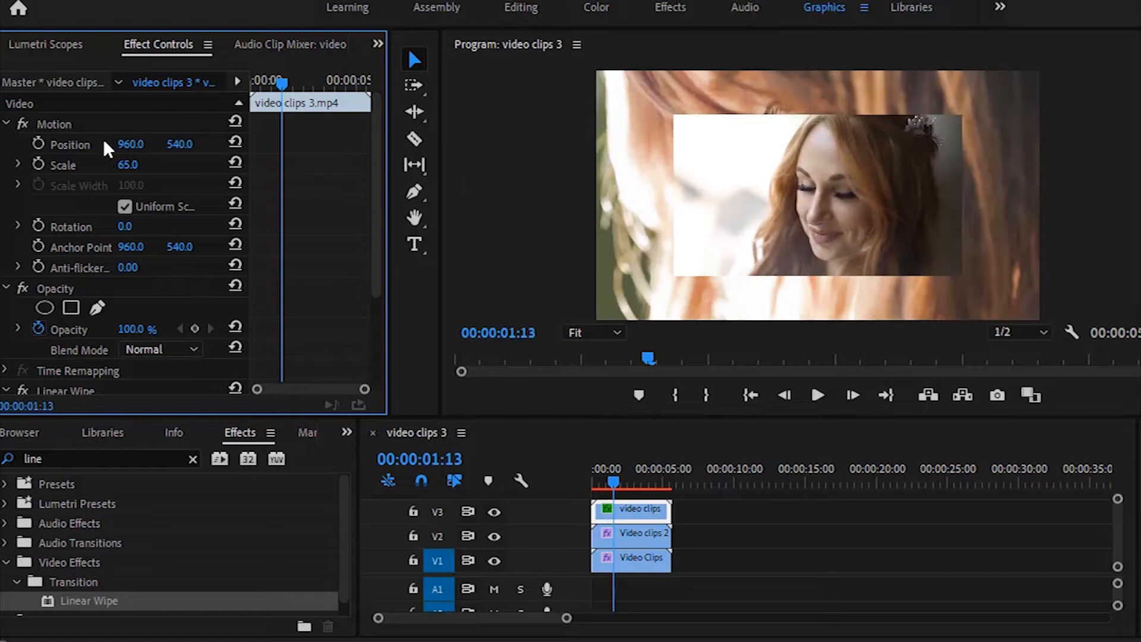
click(67, 134)
drag(813, 209, 902, 255)
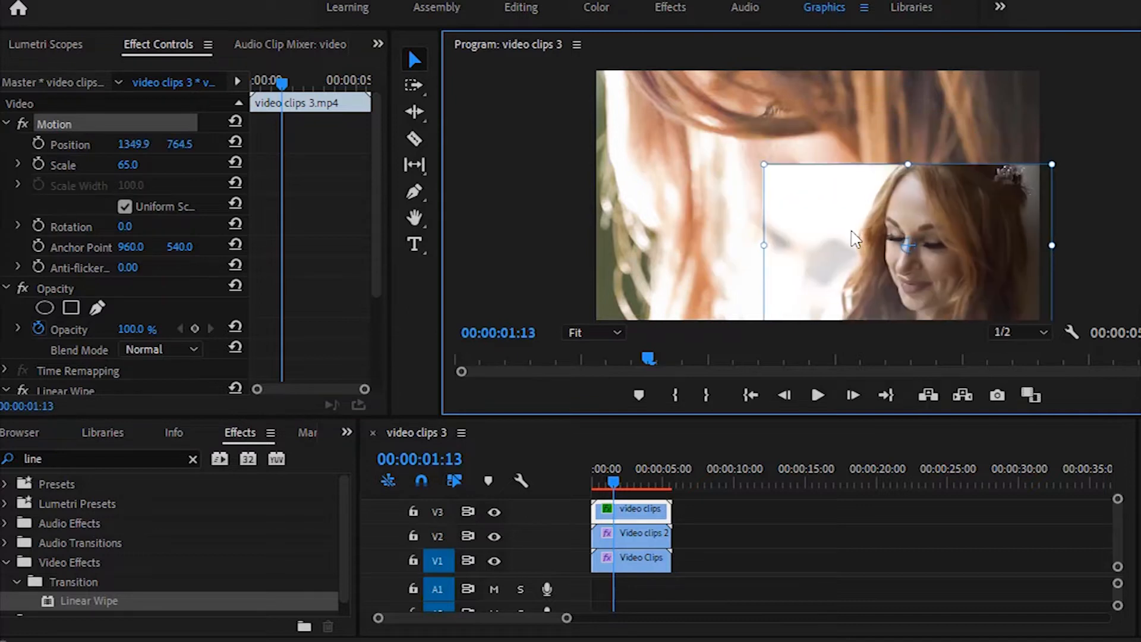
Scale the V2 clip to 65 and move it to the frame's lower left, at about 332.7, 760.2
click(647, 533)
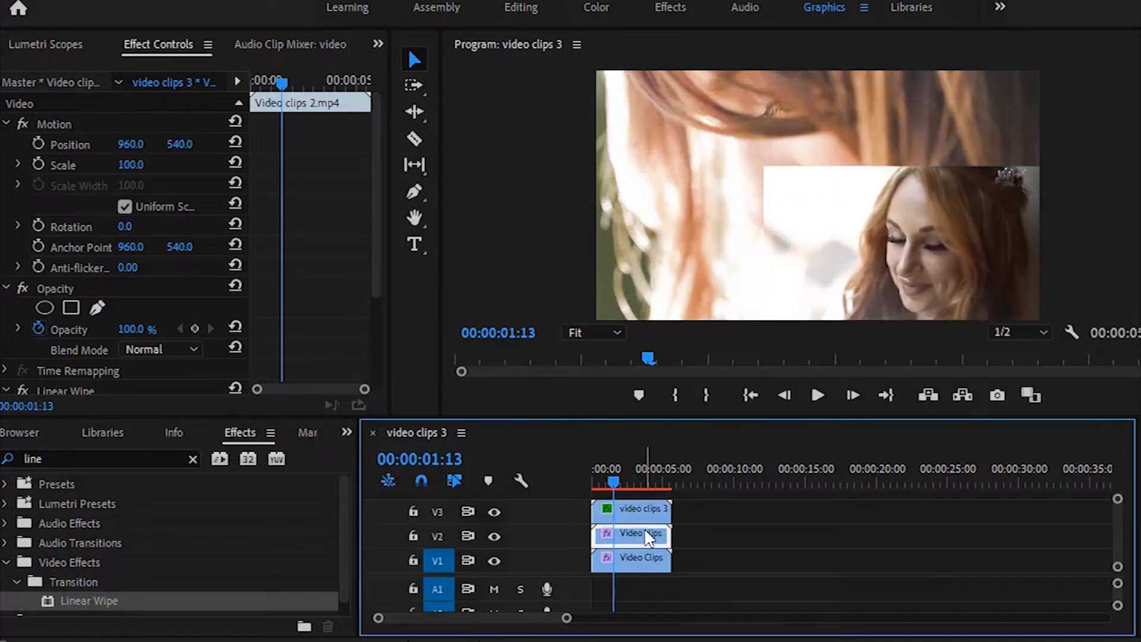
click(128, 166)
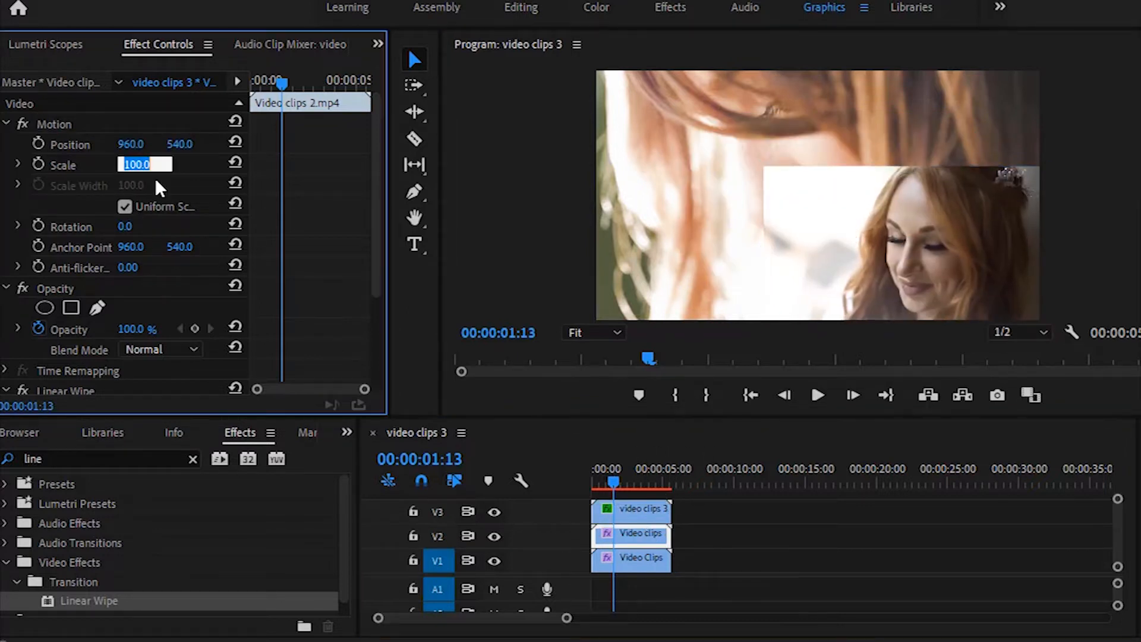
text(65)
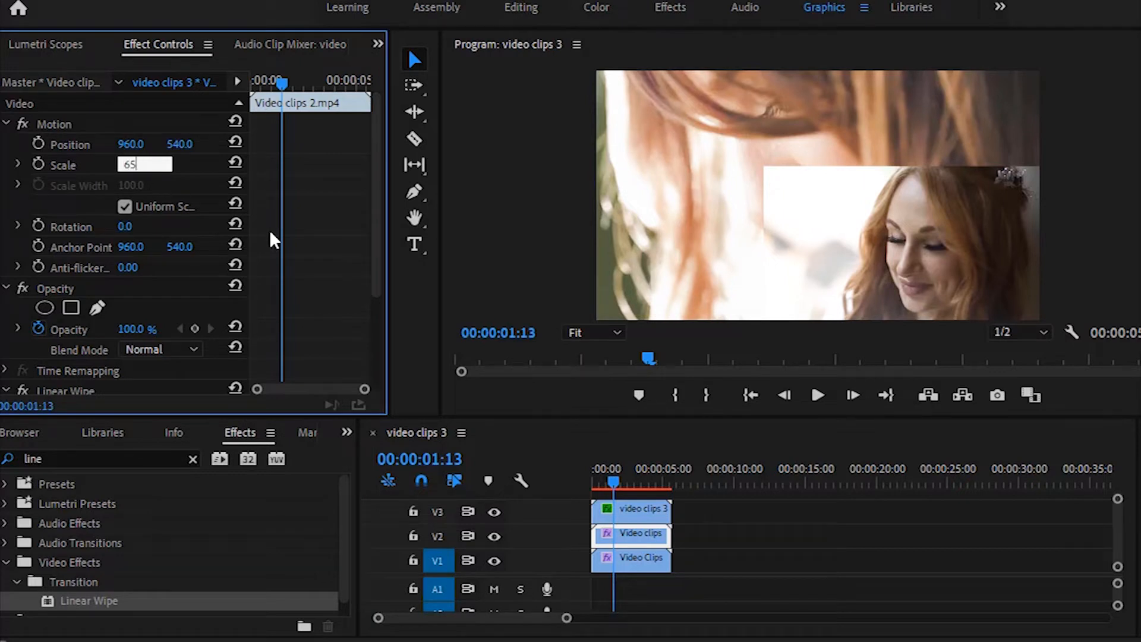
click(645, 542)
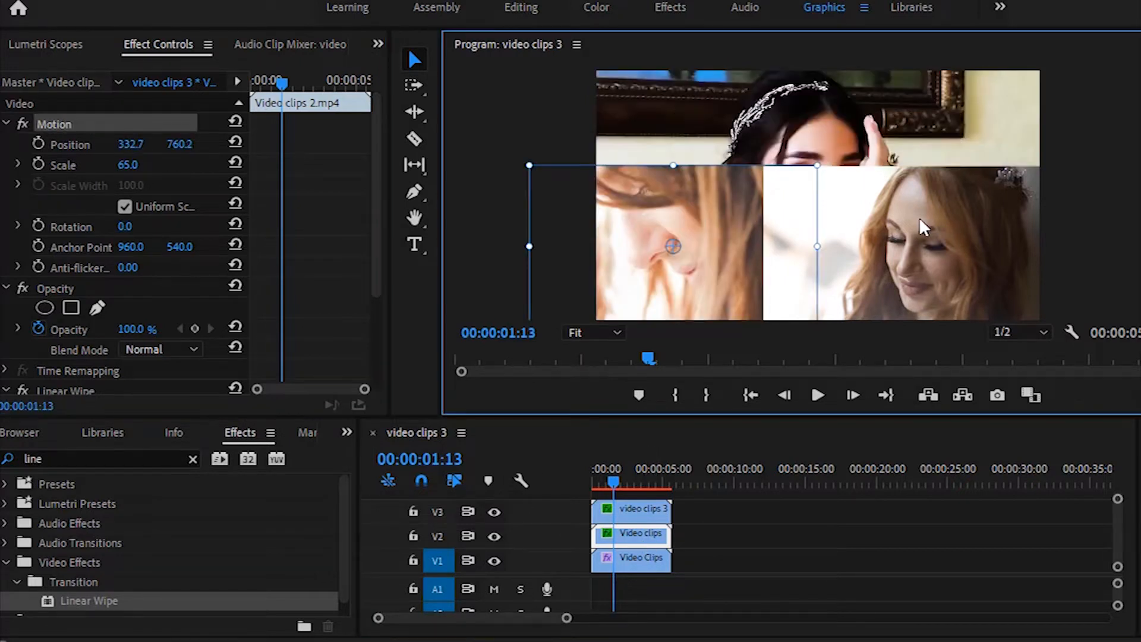
Set the V3 clip's Linear Wipe to 25% transition completion and a 170° wipe angle
click(920, 222)
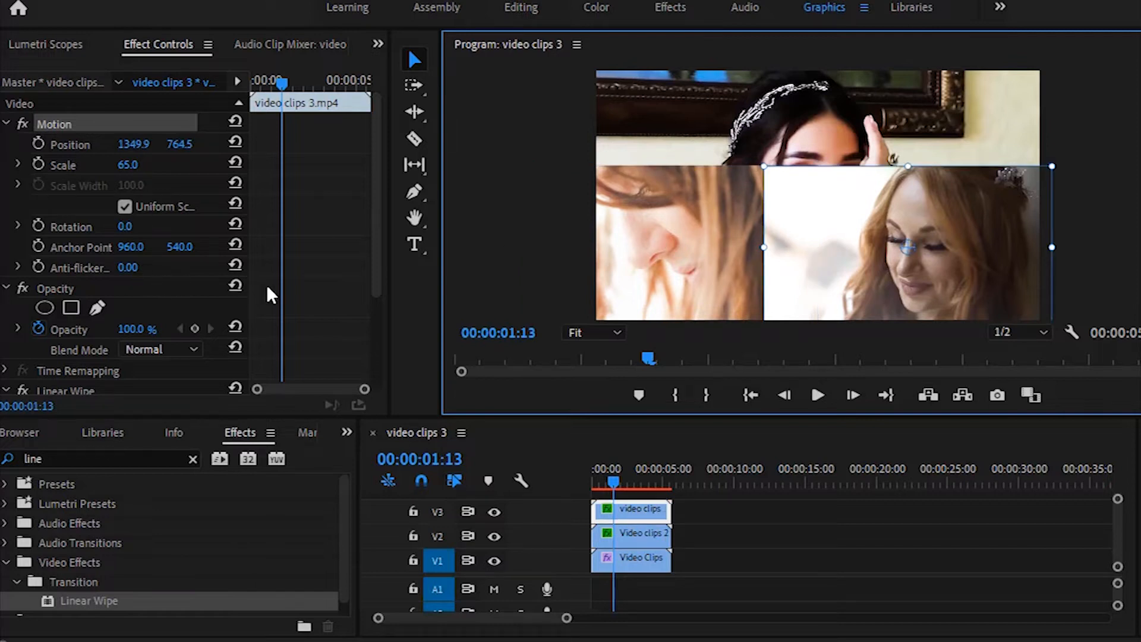
scroll(270, 296, down, 4)
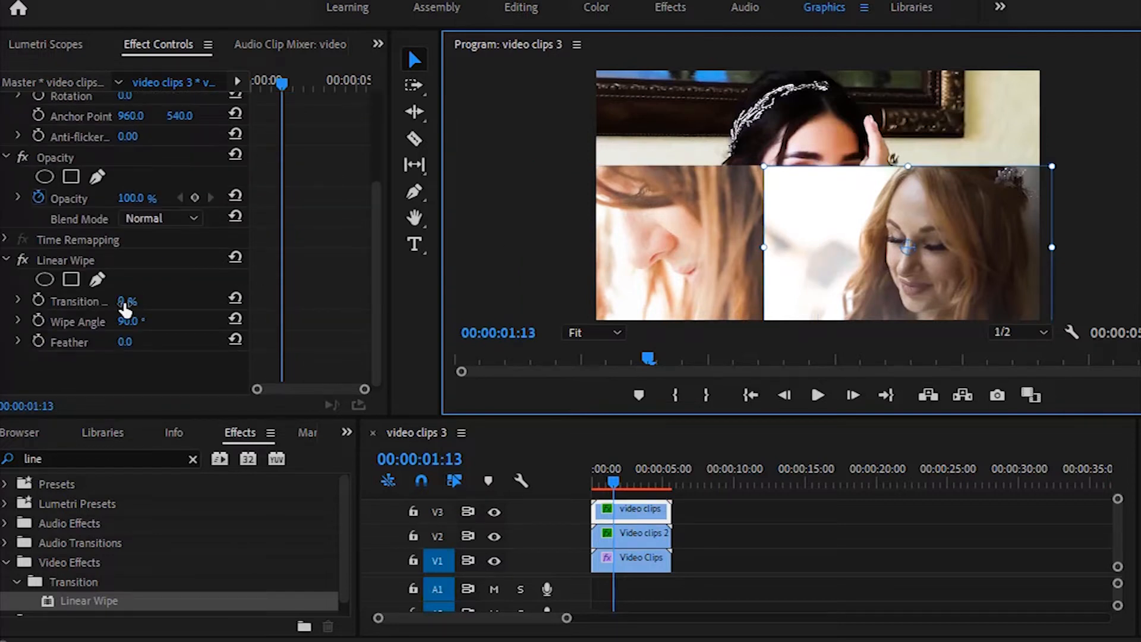
click(125, 301)
text(2)
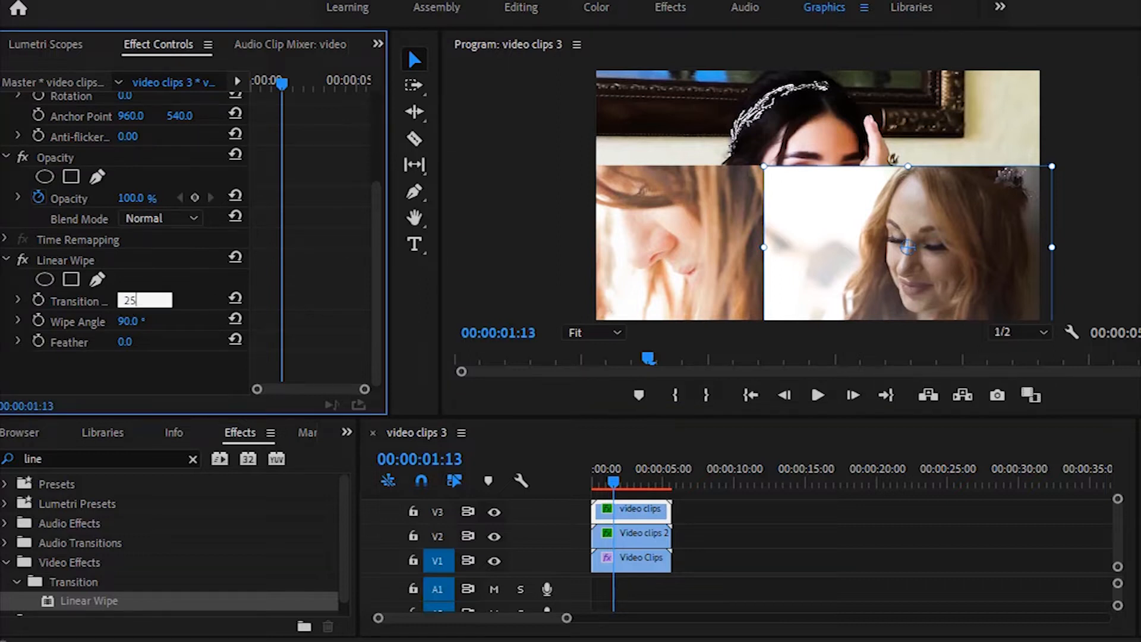
text(5)
key(Return)
drag(128, 321, 175, 321)
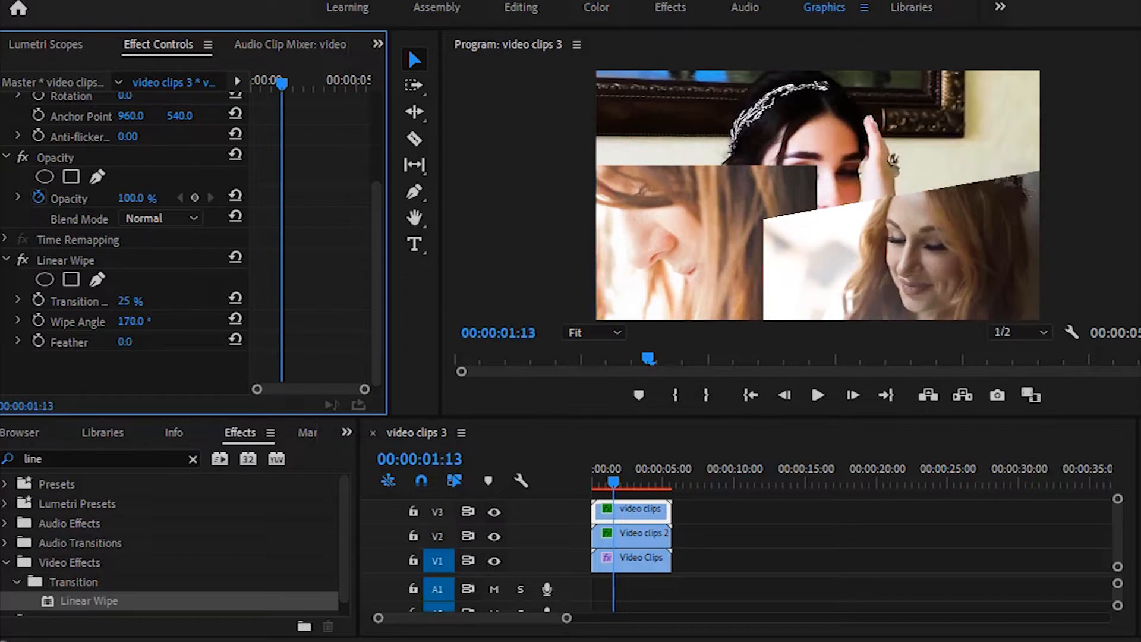
Set the V2 clip's Linear Wipe to 25% transition completion and angle its upper edge down toward the frame's centre
click(631, 535)
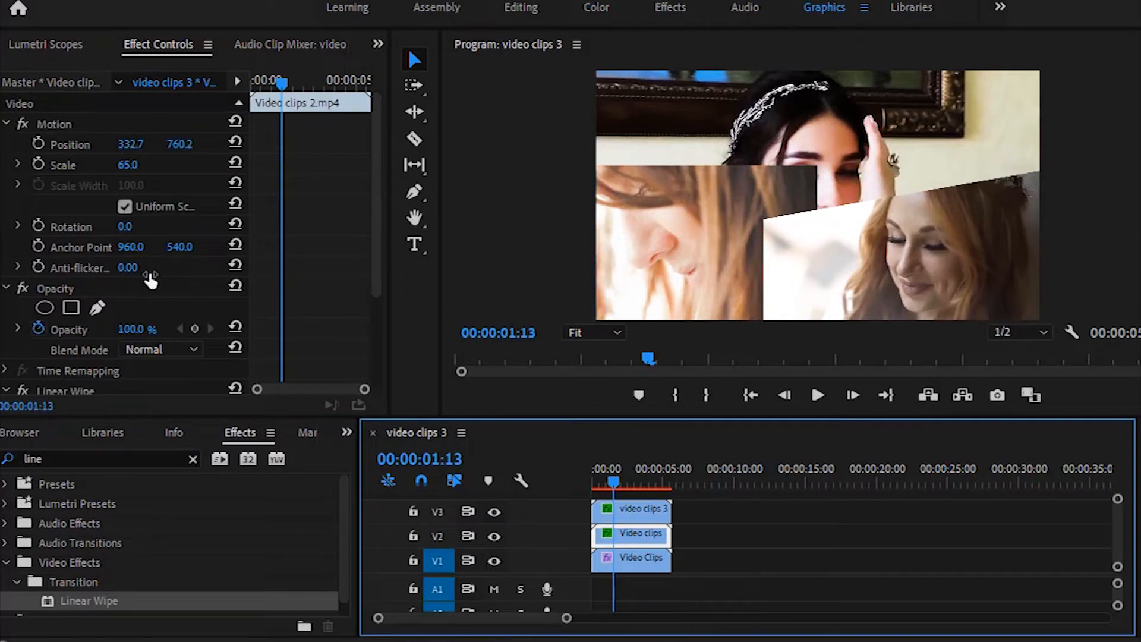
scroll(274, 309, down, 5)
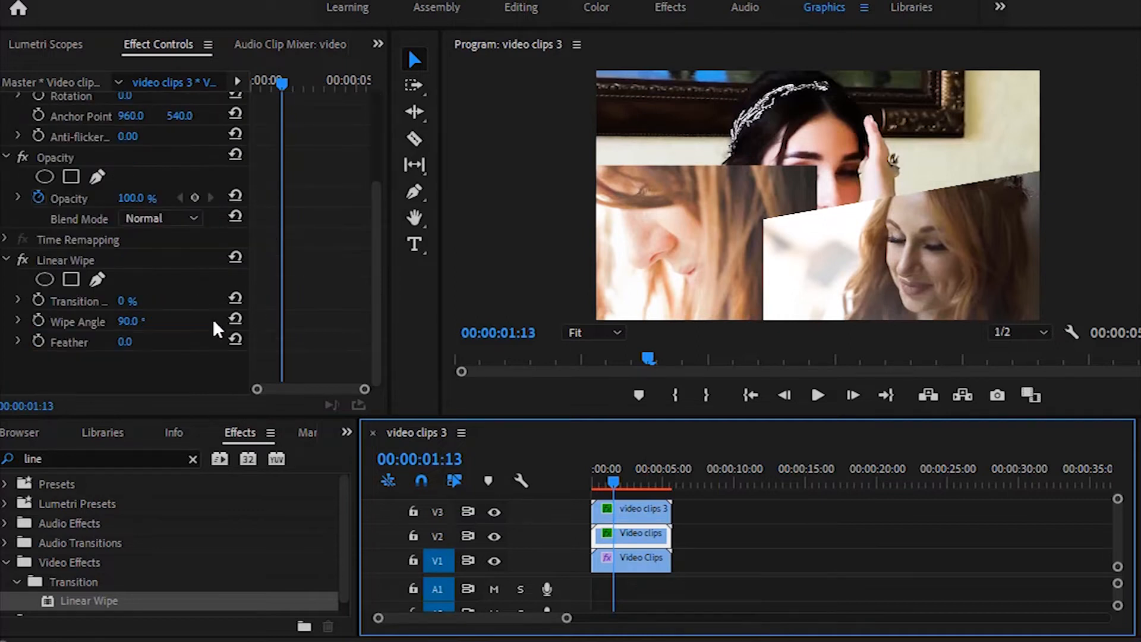
click(126, 302)
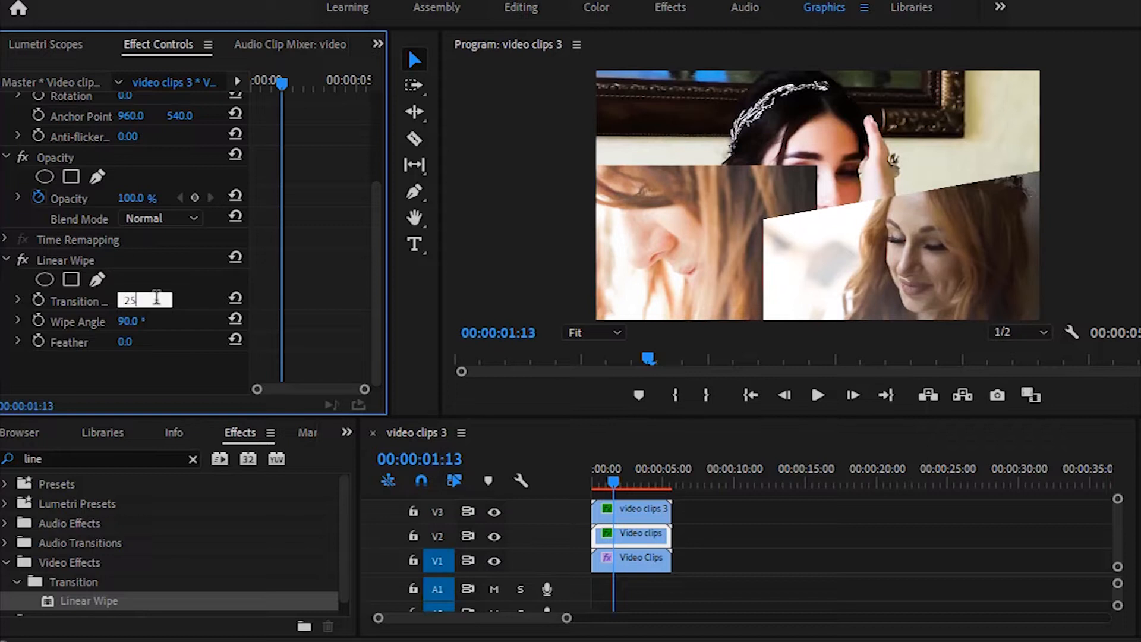
click(126, 322)
click(142, 370)
drag(128, 321, 191, 321)
Fine-tune the vertical positions of the V2 and V3 clips, setting the V3 clip's Y position to about 873.5
click(641, 535)
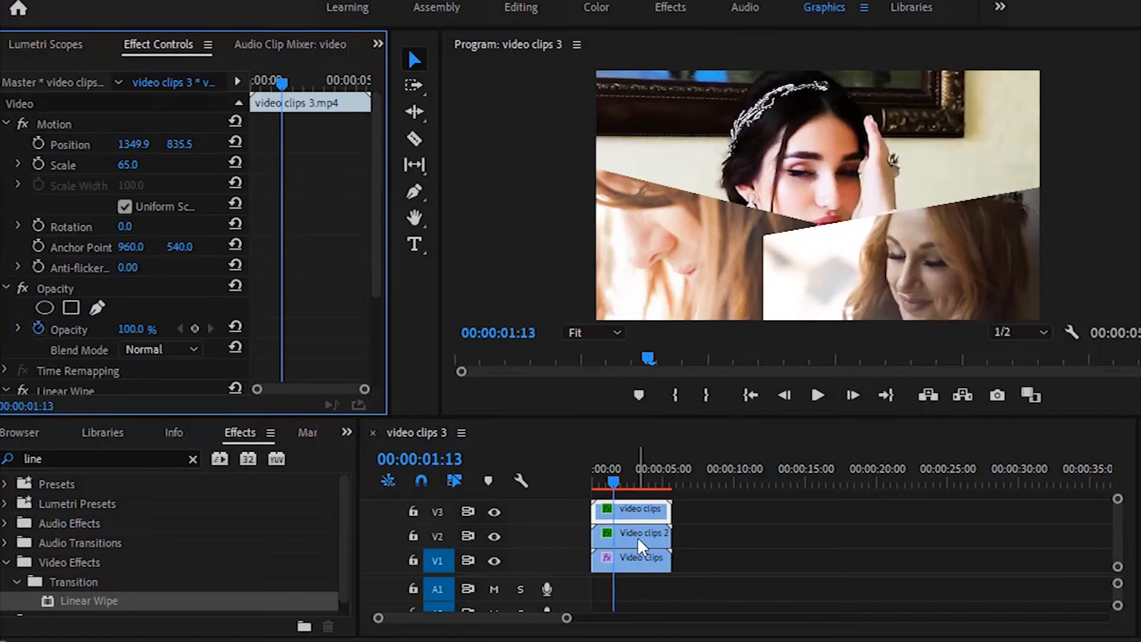
drag(179, 143, 193, 144)
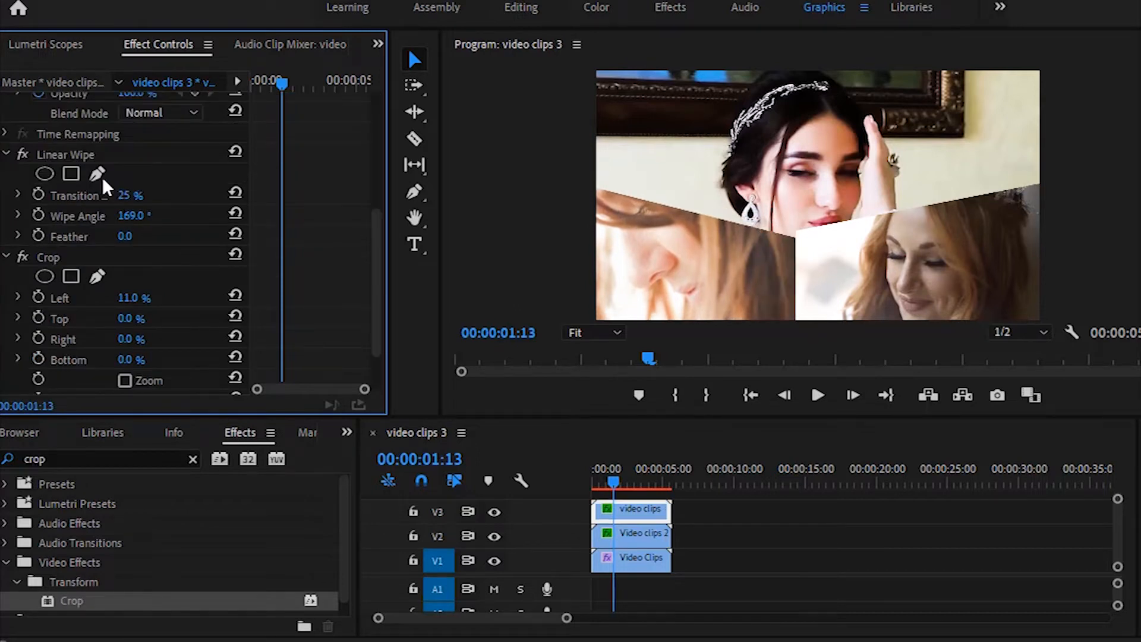
scroll(195, 202, up, 5)
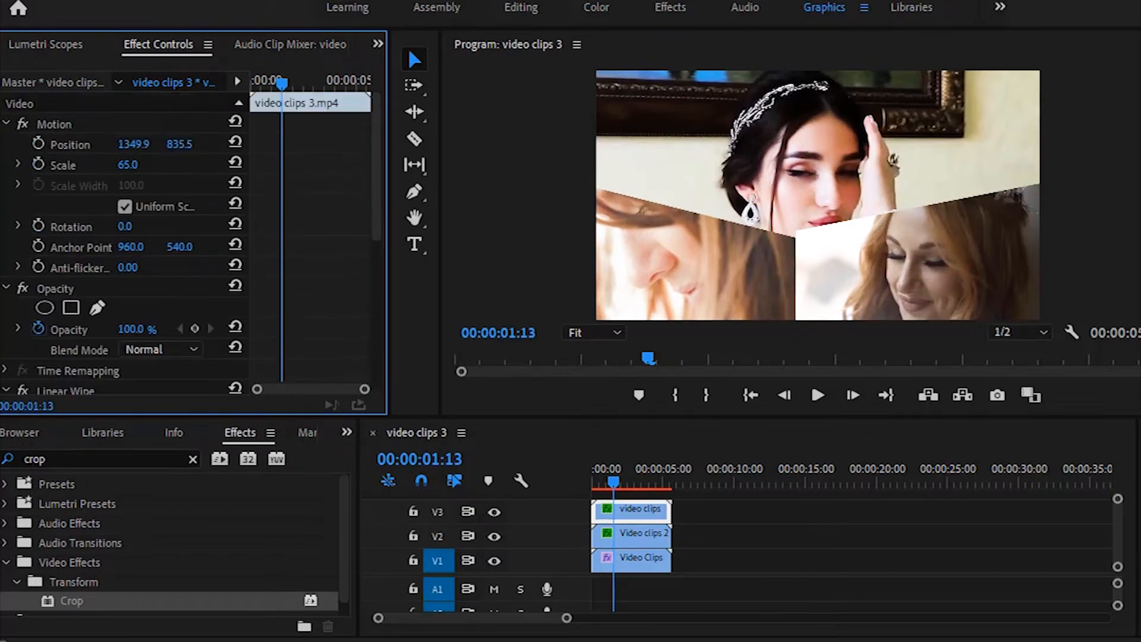
drag(180, 144, 186, 144)
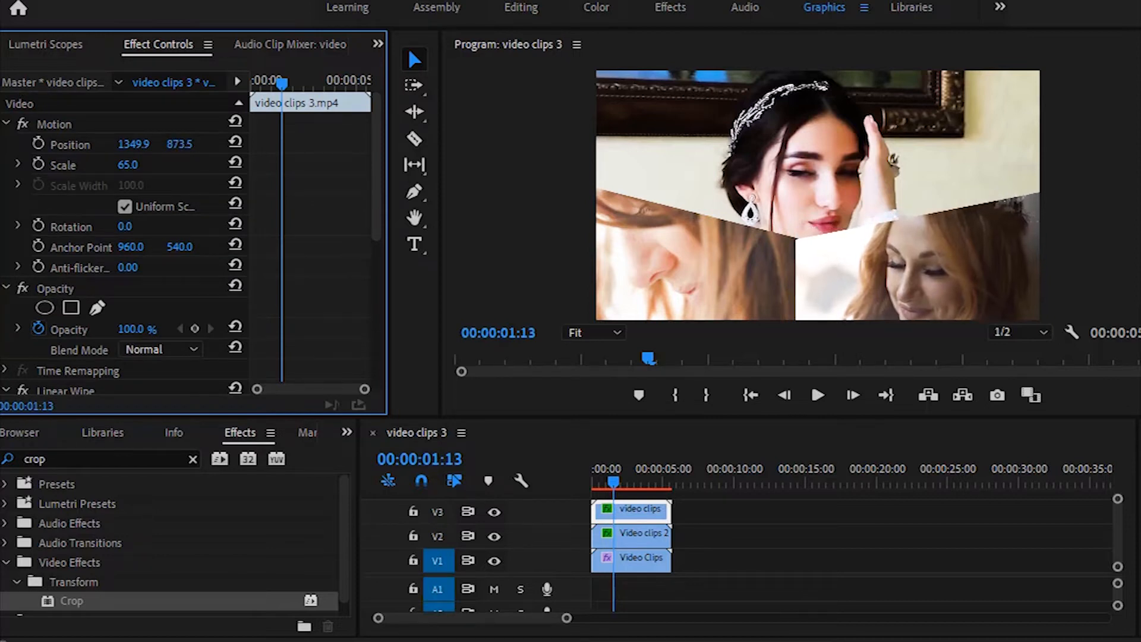
click(642, 562)
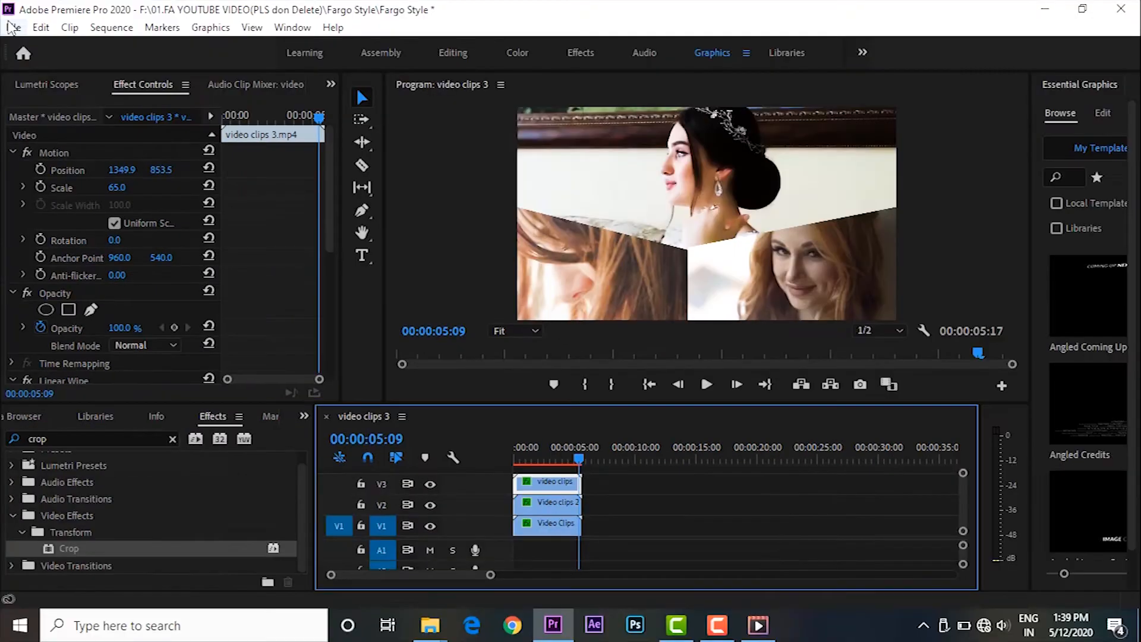
Create a new legacy title named "title" with the default 1920 x 1080 settings
click(13, 27)
mouse_move(38, 50)
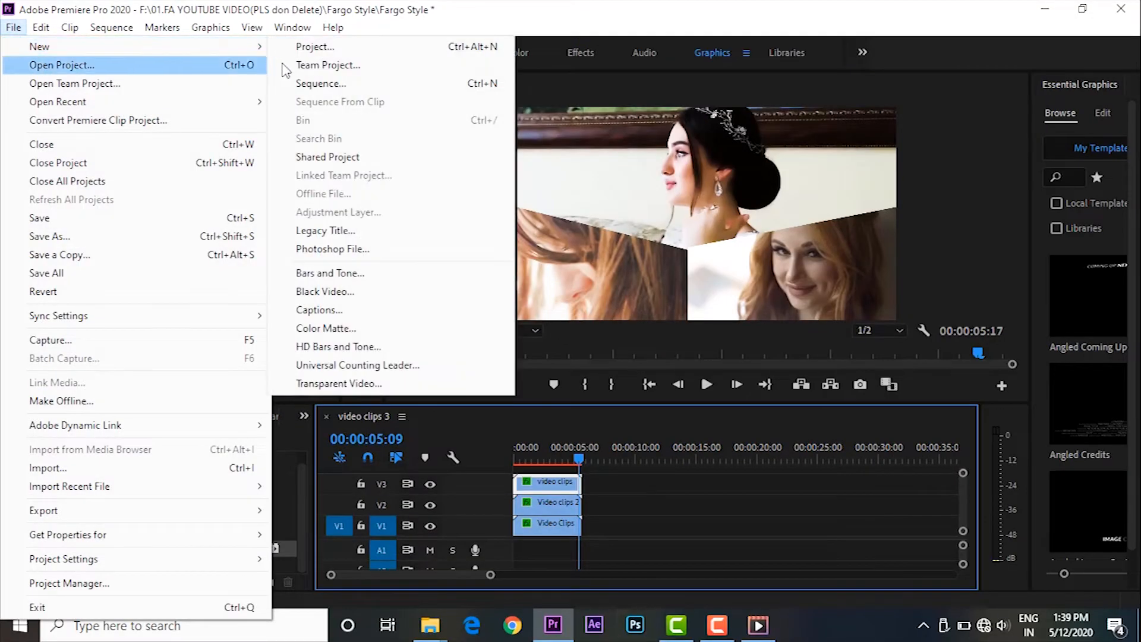
click(325, 231)
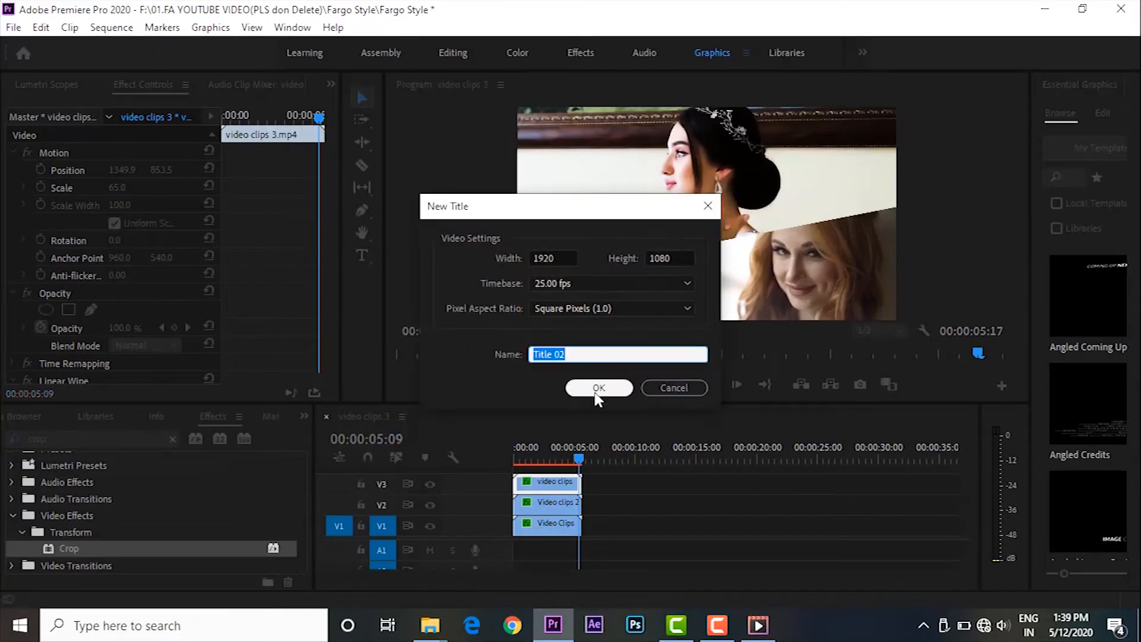
text(ti)
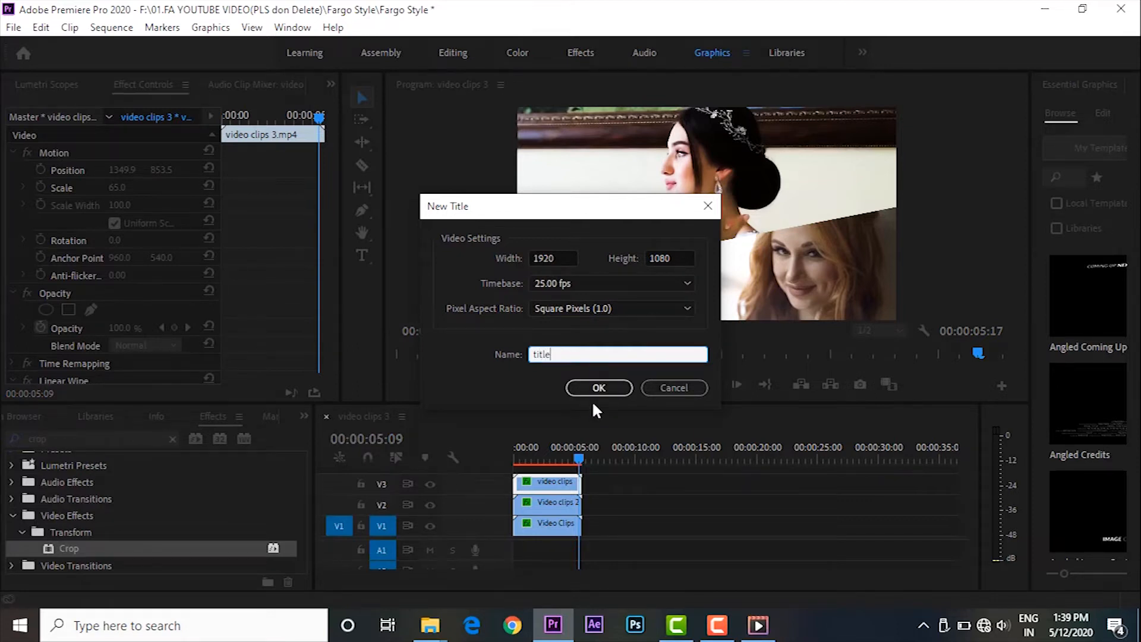
click(597, 390)
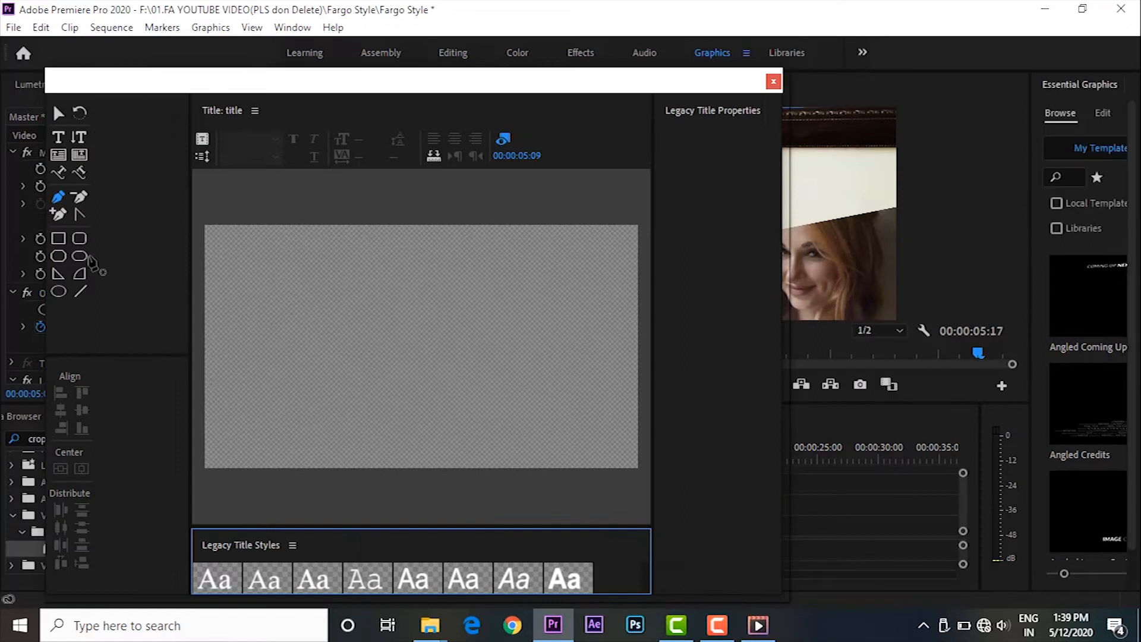
Draw straight lines along the left and right slanted seams between the clips and thicken them, giving the right one a line width of 16
click(80, 291)
drag(203, 337, 400, 387)
click(729, 297)
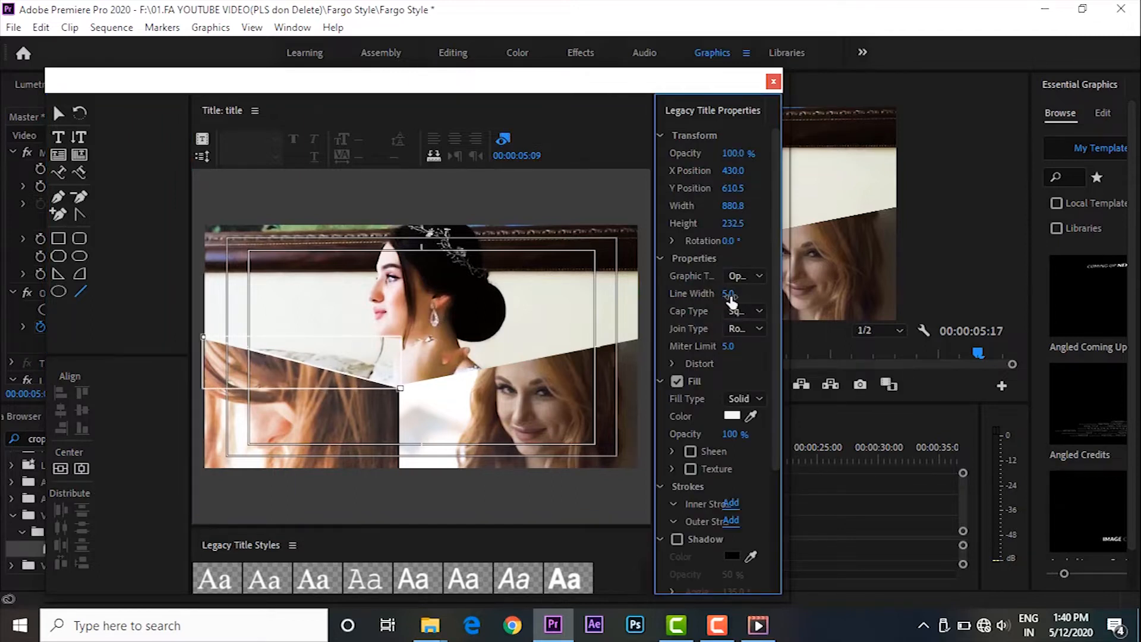
drag(738, 300, 754, 303)
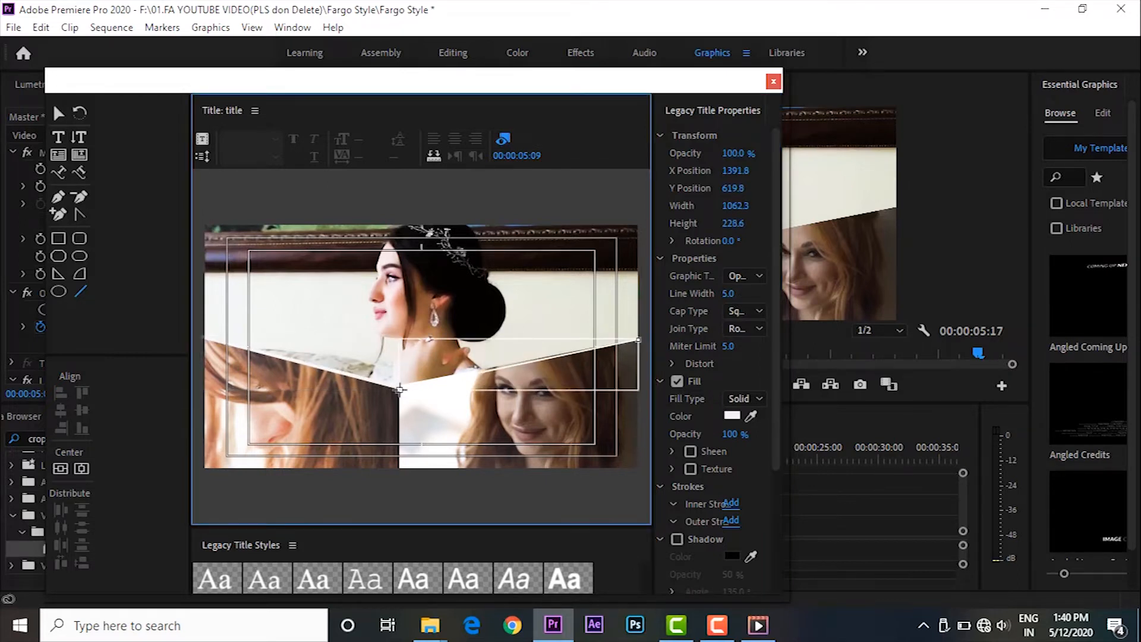
drag(731, 301, 756, 301)
click(755, 302)
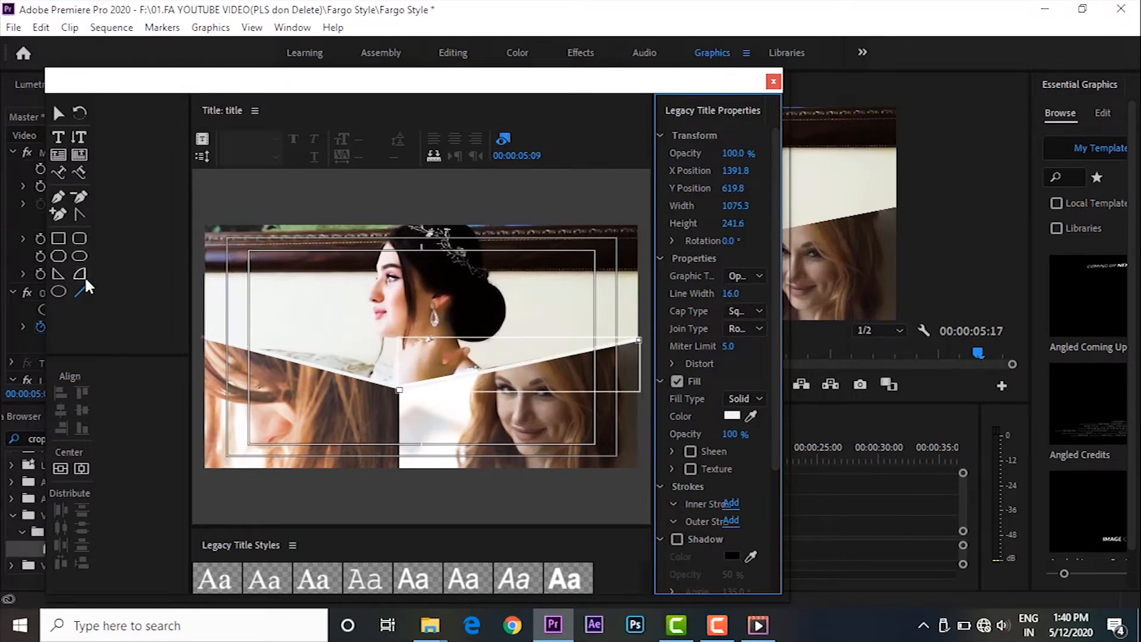
Draw a vertical line about 410 high between the two lower clips, position it at about 869.2, 916.7, and close the title editor
drag(399, 474, 399, 383)
drag(746, 305, 740, 303)
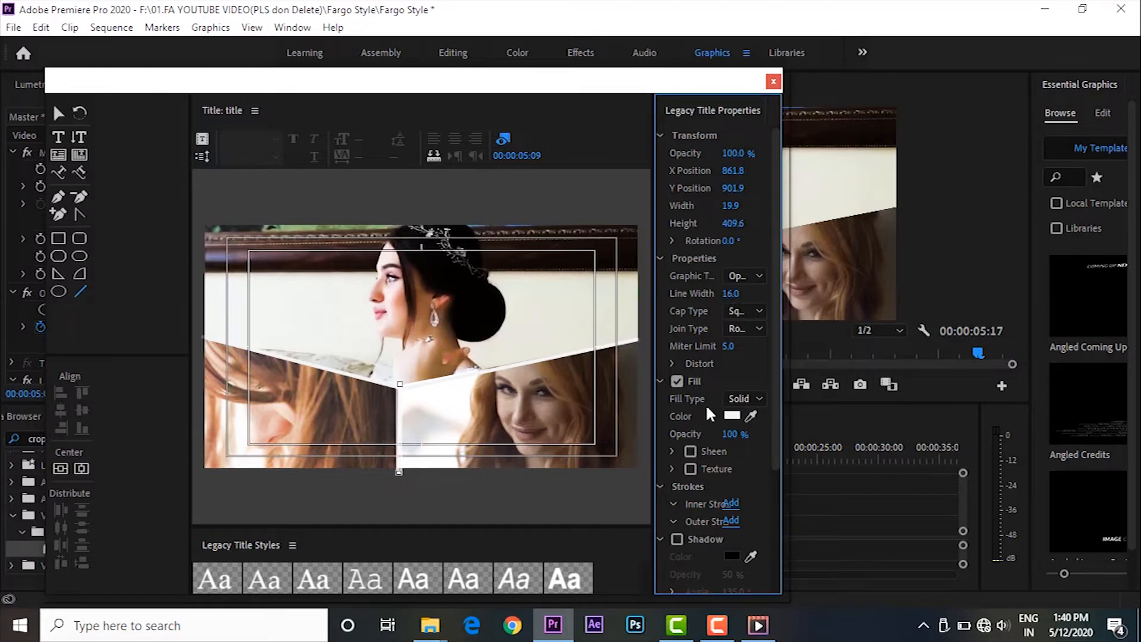
drag(399, 422, 400, 425)
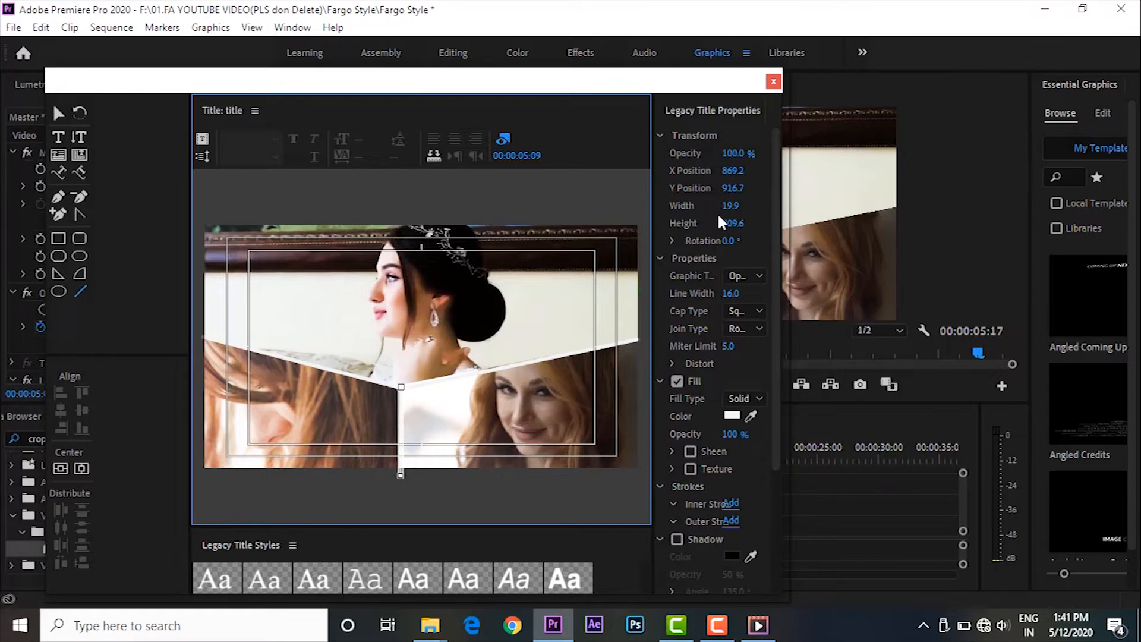
click(773, 83)
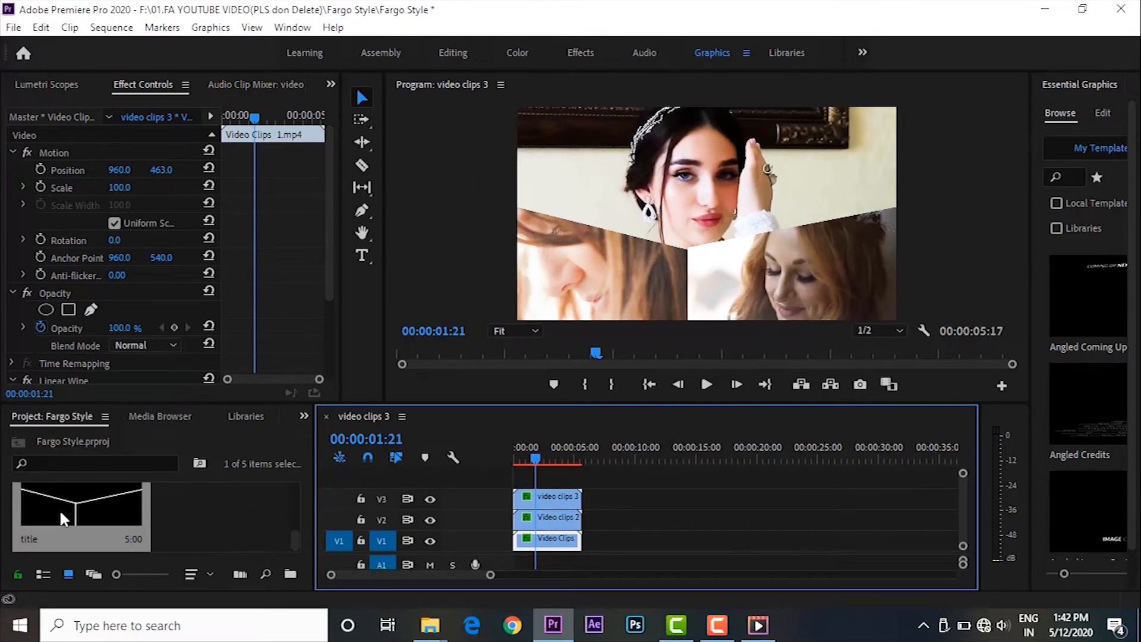
Place the title on V4 above the three clips, match it to their length, and render the sequence preview
drag(61, 494, 577, 472)
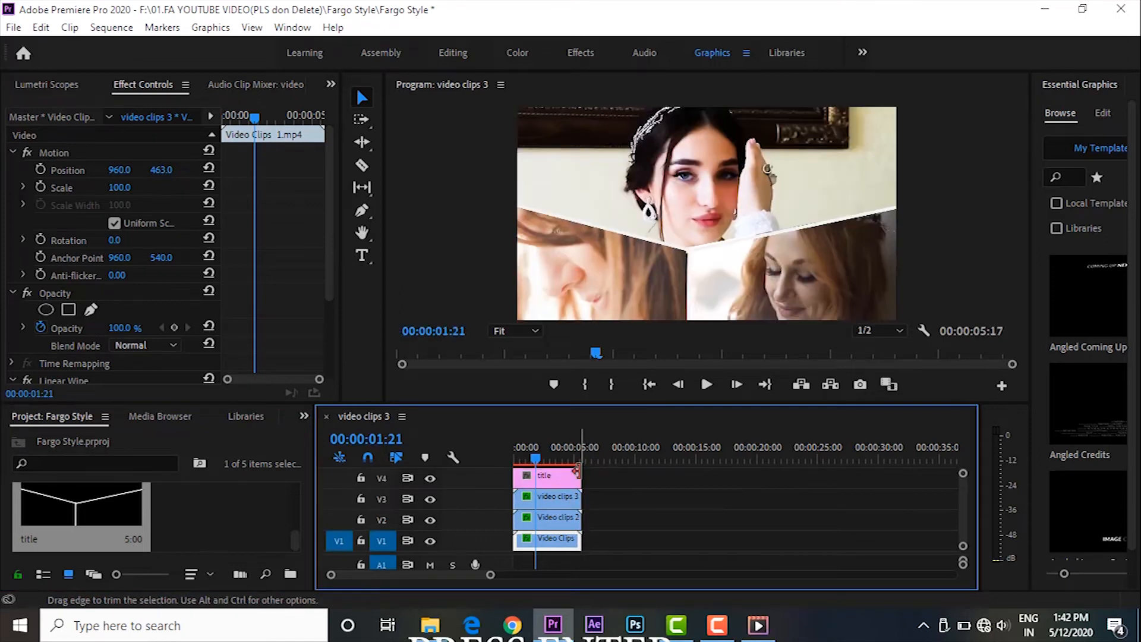
key(Return)
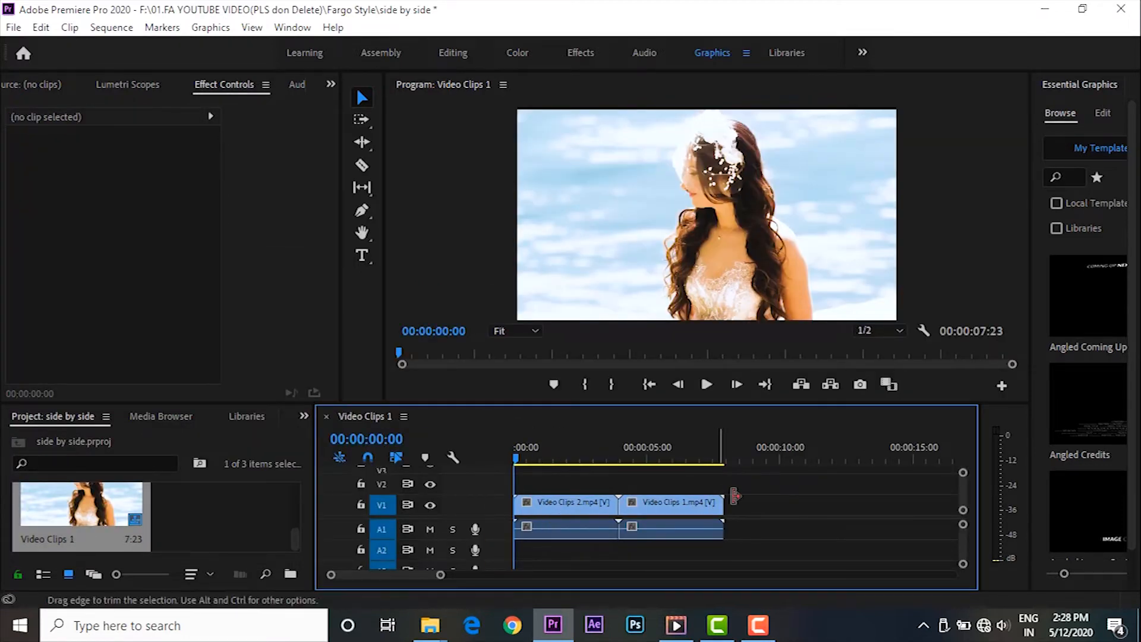
In the side by side project, unlink both clips from their audio and delete the audio from A1
drag(752, 488, 505, 544)
right_click(670, 504)
click(751, 297)
drag(749, 546, 562, 532)
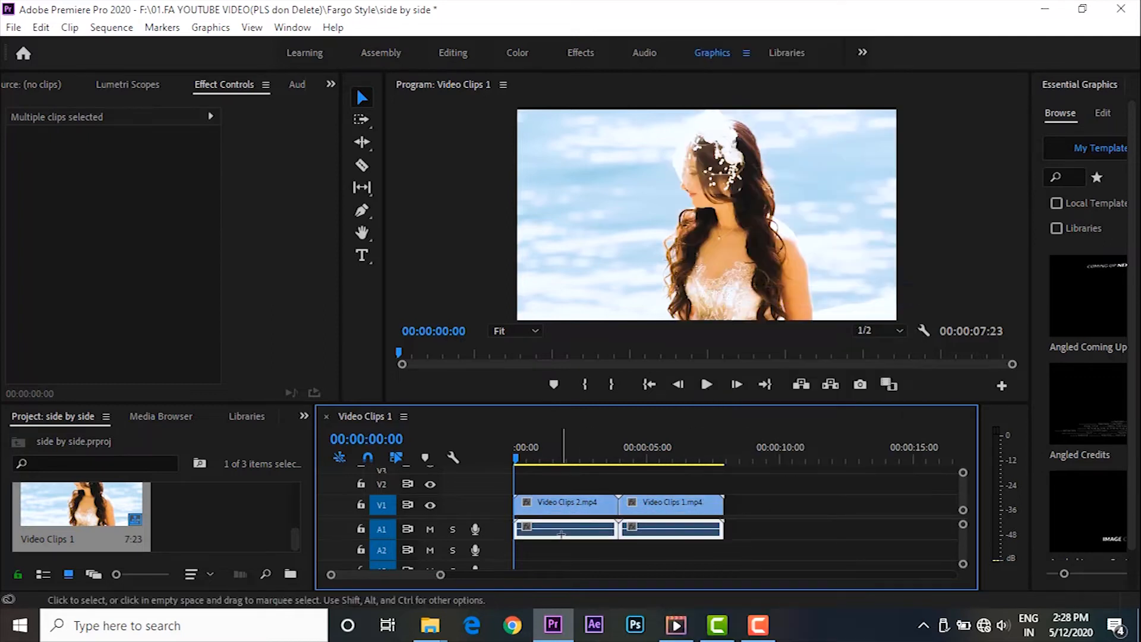
key(Delete)
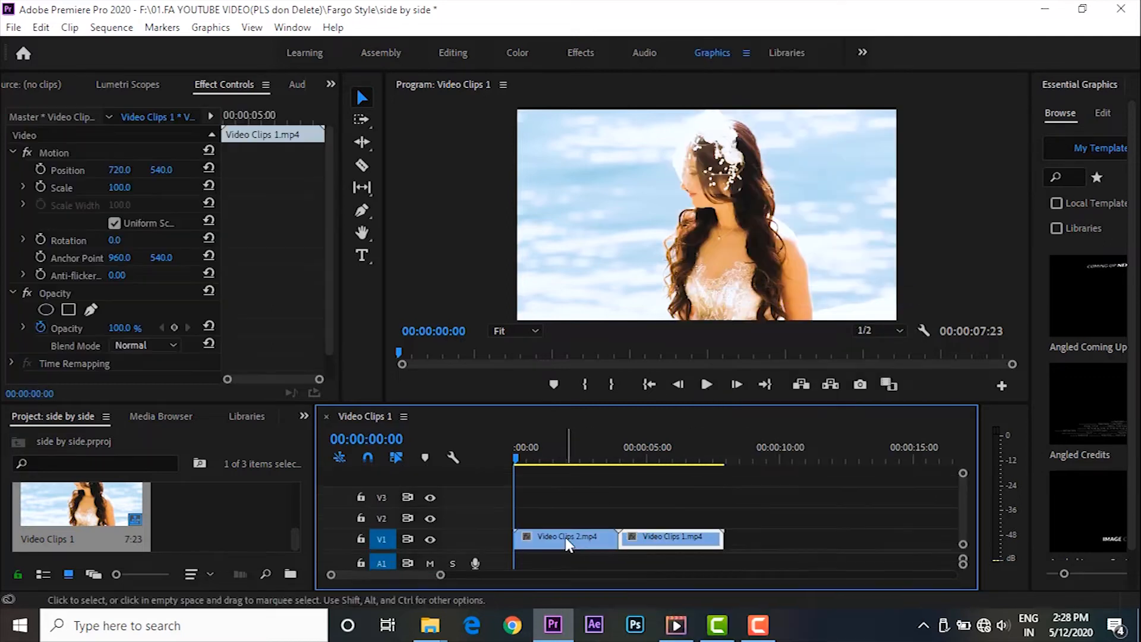
Stack Video Clips 2 on V2 directly above Video Clips 1 on V1, both starting at the beginning of the sequence
drag(565, 537, 565, 517)
drag(691, 547, 587, 547)
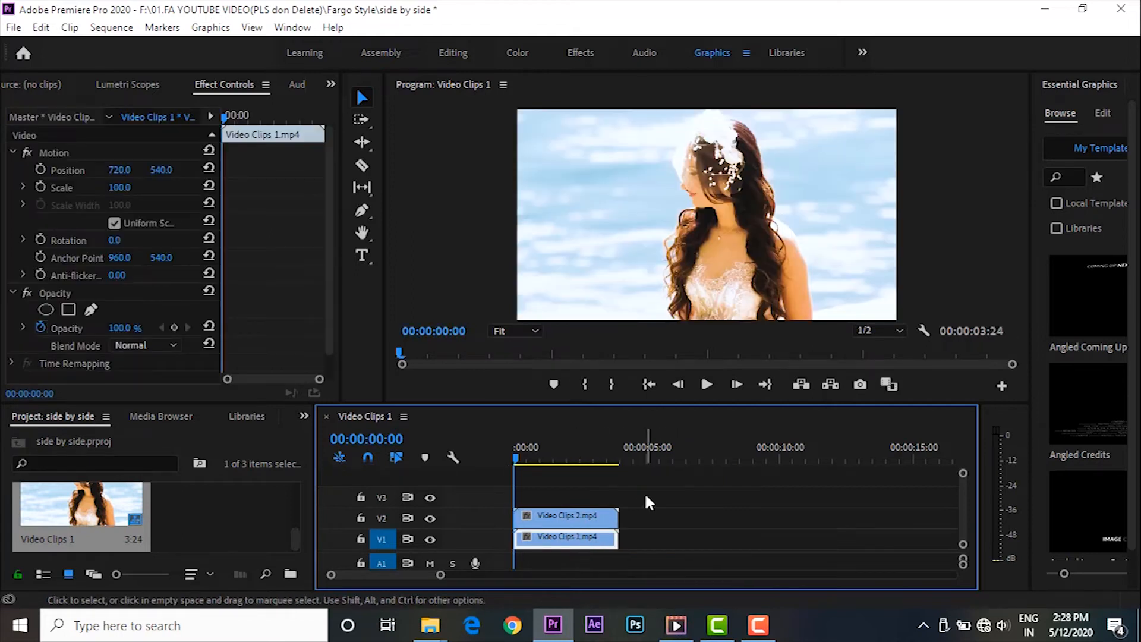
Find the Crop effect and apply it to both Video Clips 1 on V1 and Video Clips 2 on V2
click(303, 416)
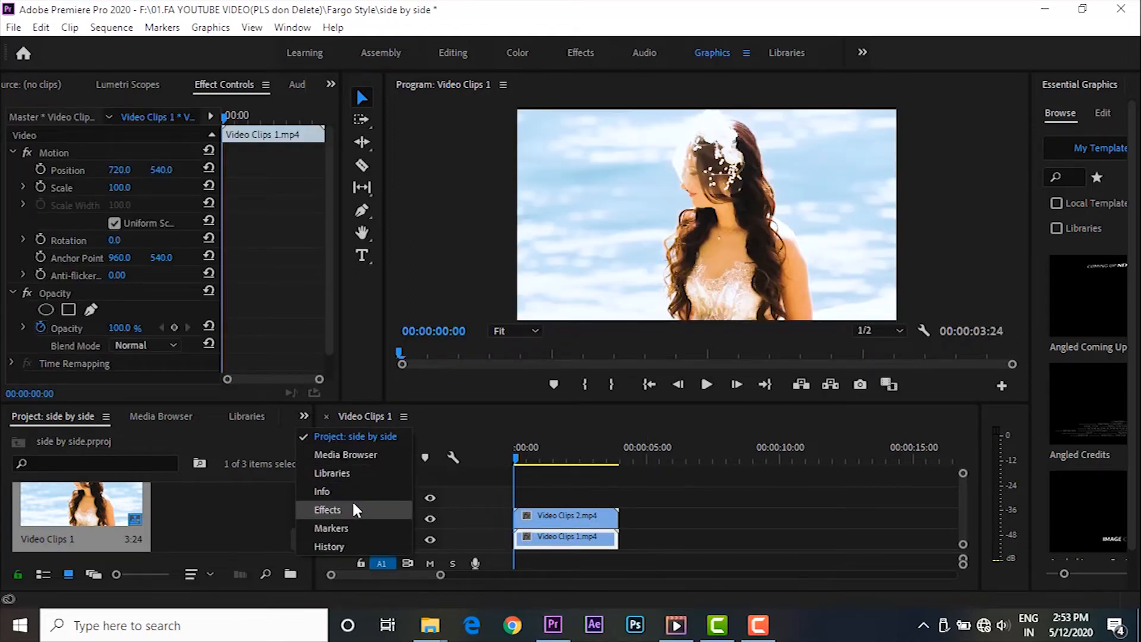
click(352, 505)
click(95, 438)
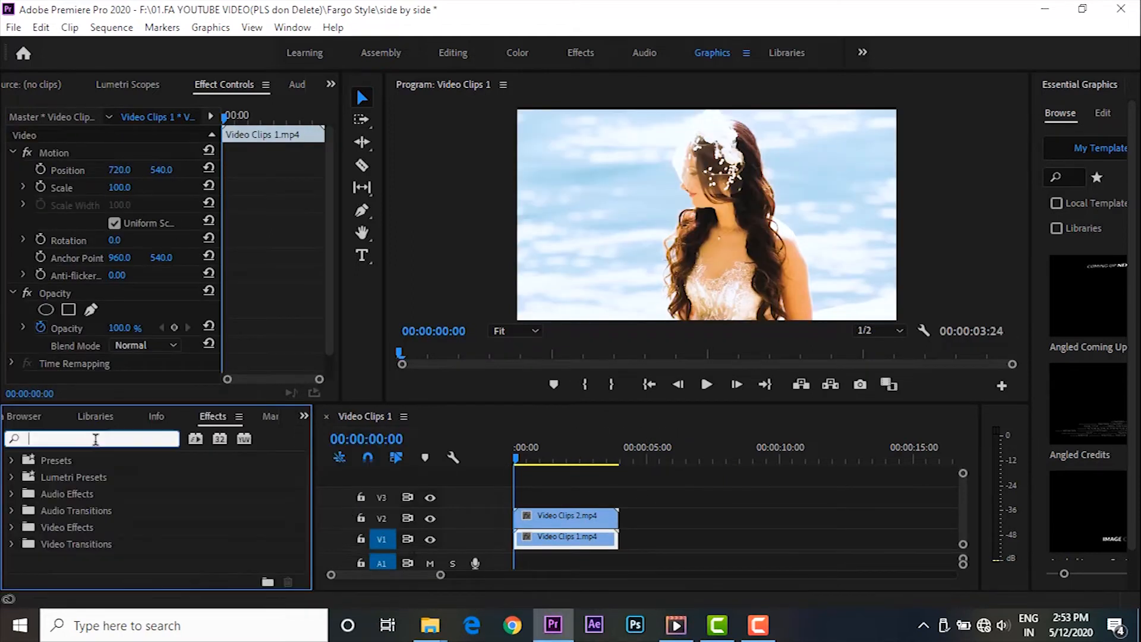
text(crop)
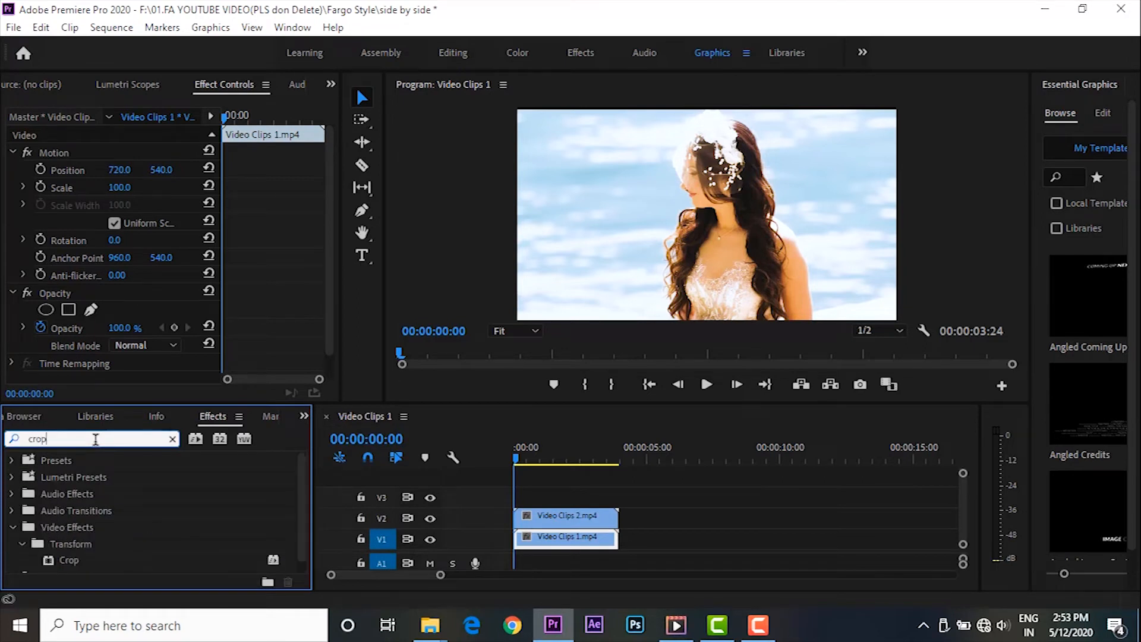
drag(69, 560, 320, 562)
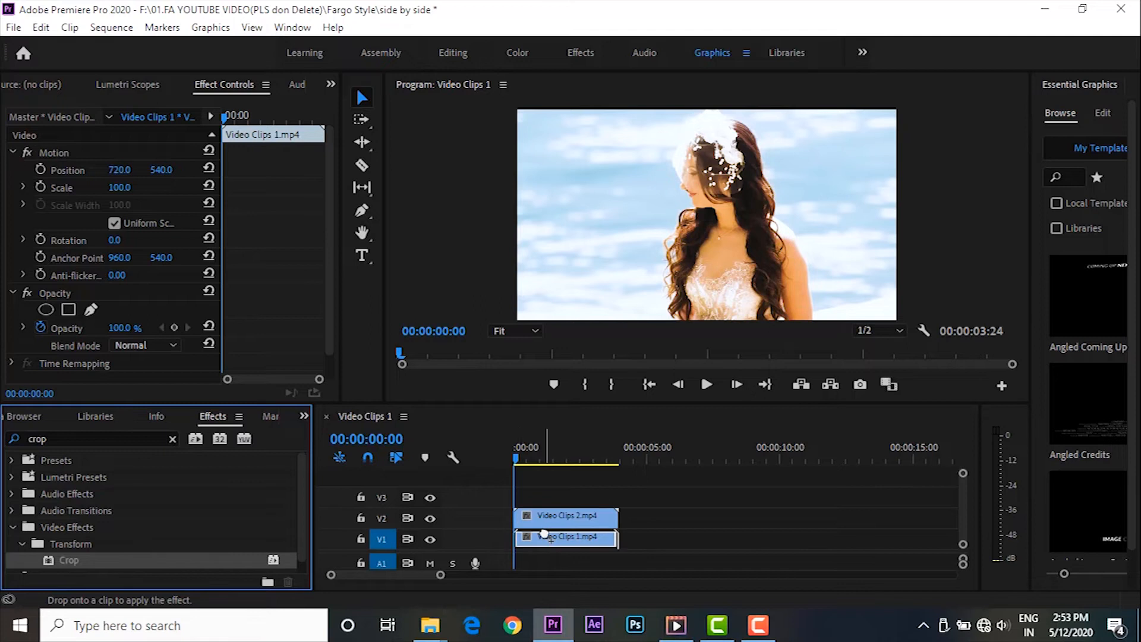
drag(544, 533, 545, 535)
drag(64, 562, 546, 514)
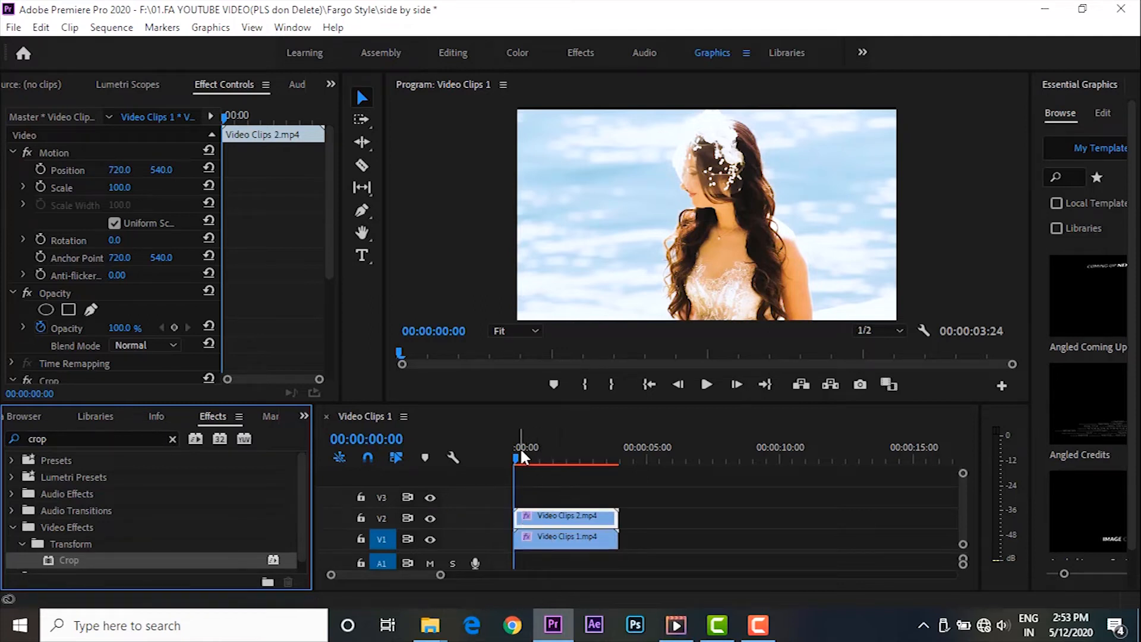
Crop the V2 clip 30% on the left and 20% on the right, and shift it horizontally to fill the frame's right half
key(space)
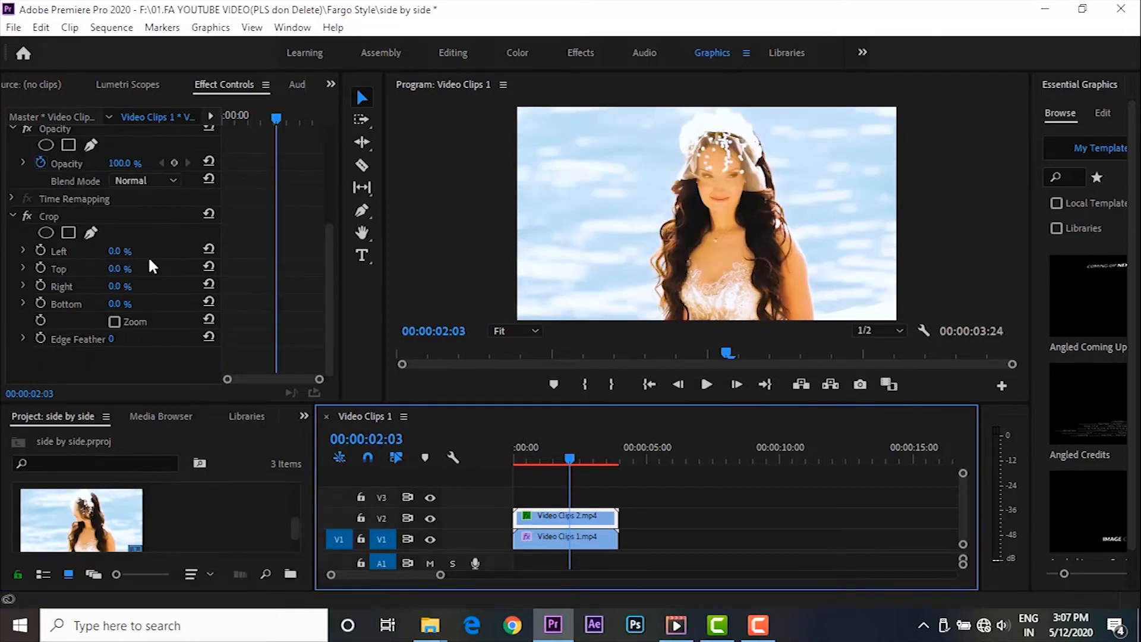
click(148, 255)
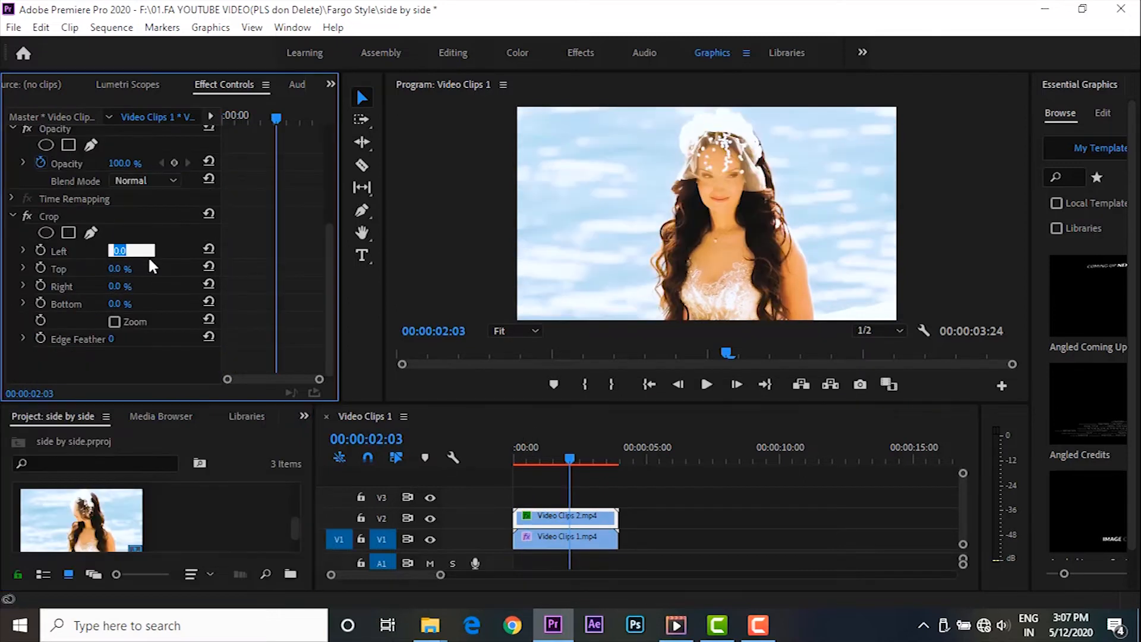
text(30)
key(Return)
click(121, 286)
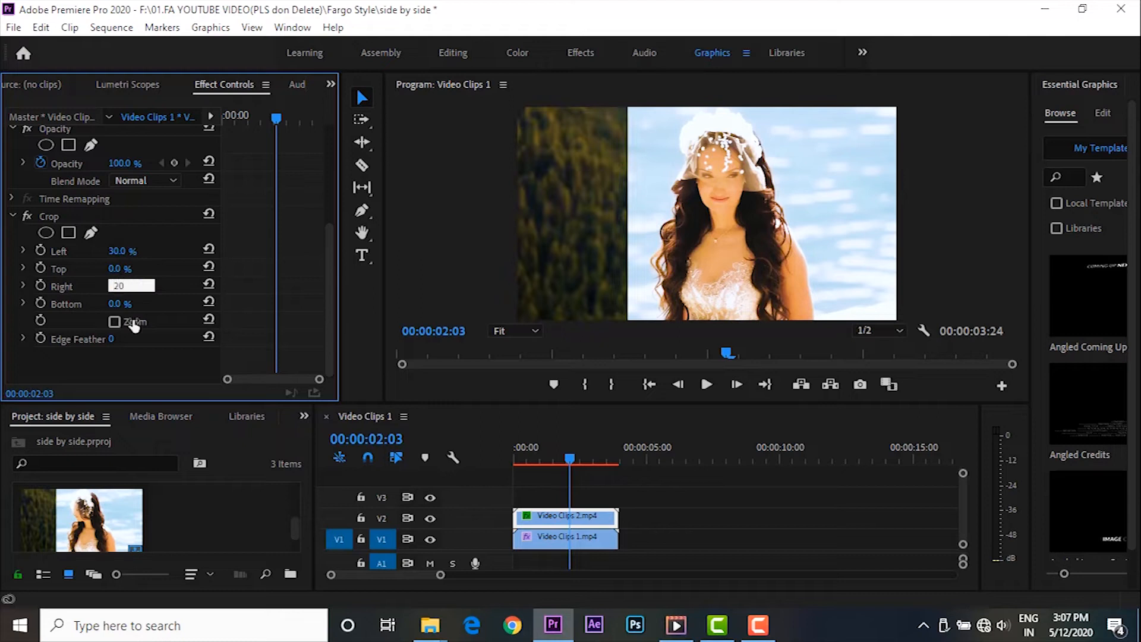
key(Return)
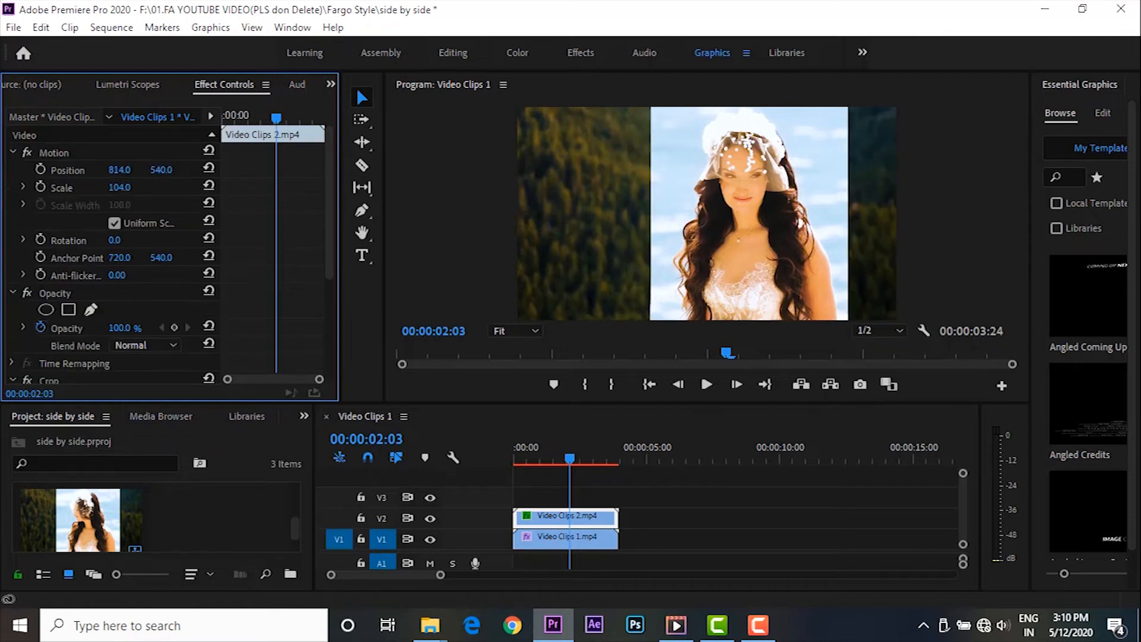
drag(119, 169, 264, 169)
Crop the V1 clip 30% on the left and 20% on the right, and set its X position to about 257 to fill the left half
click(544, 535)
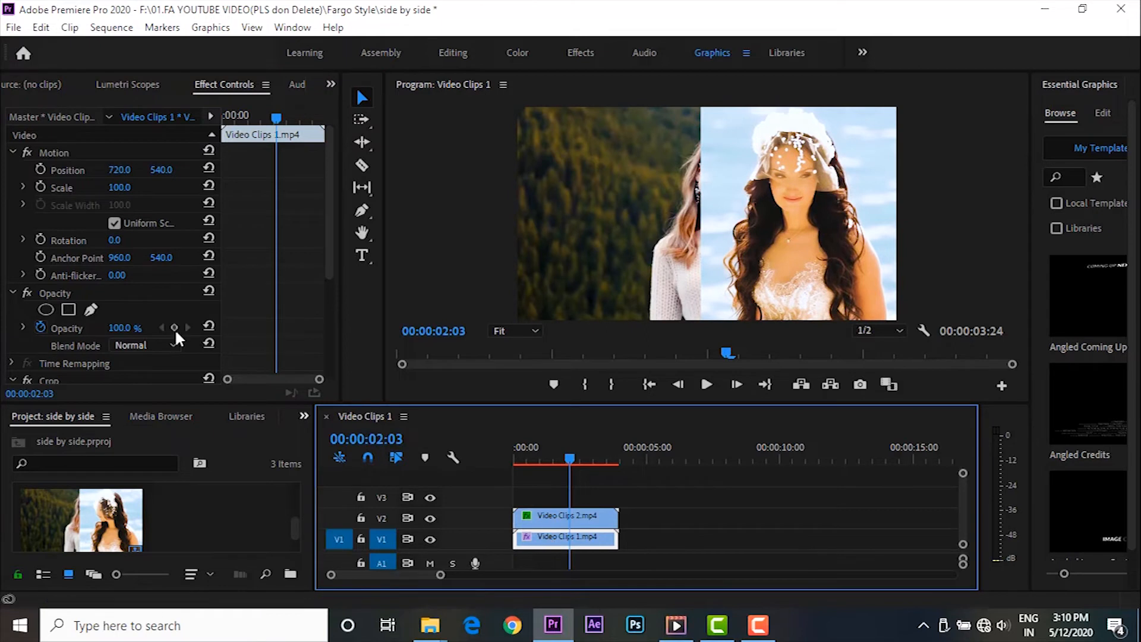
scroll(147, 300, down, 4)
click(120, 283)
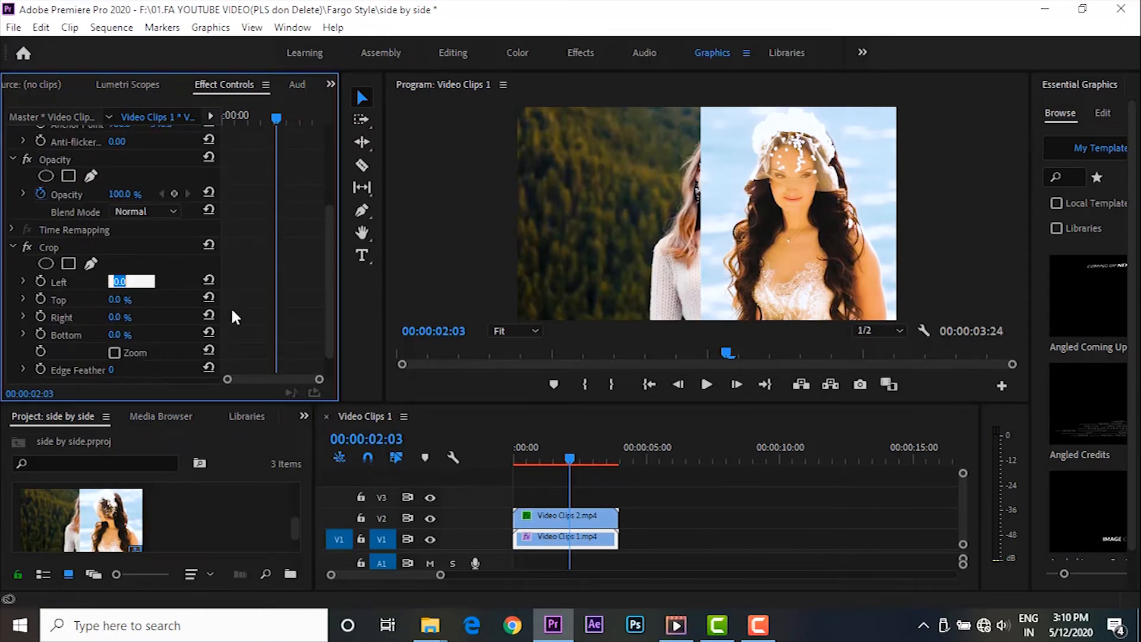
text(30)
click(121, 317)
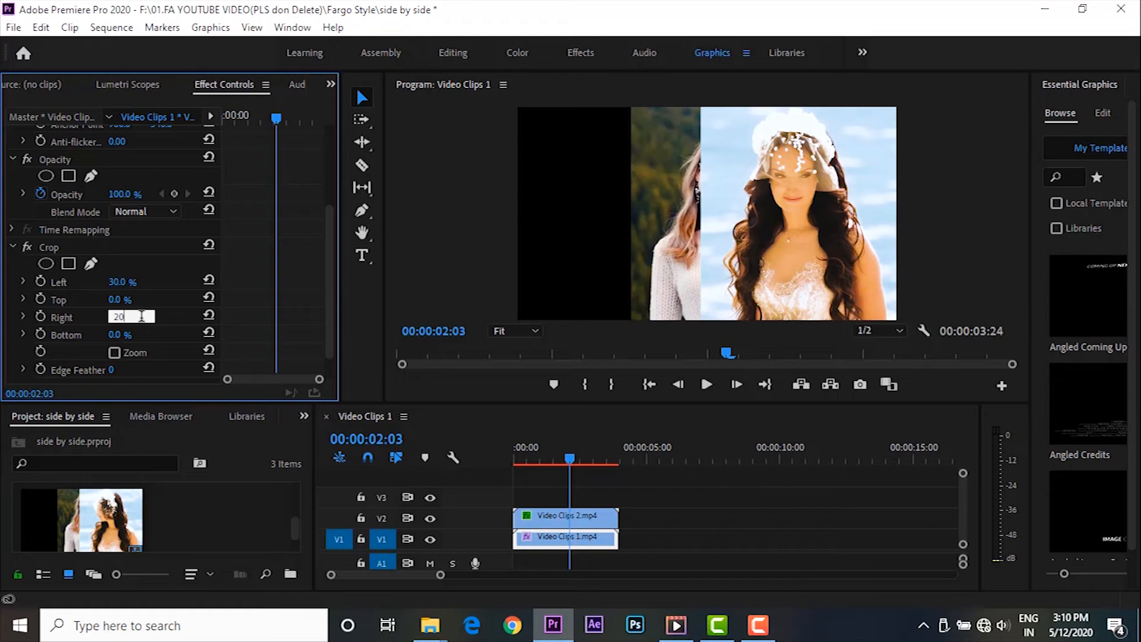
scroll(173, 357, down, 1)
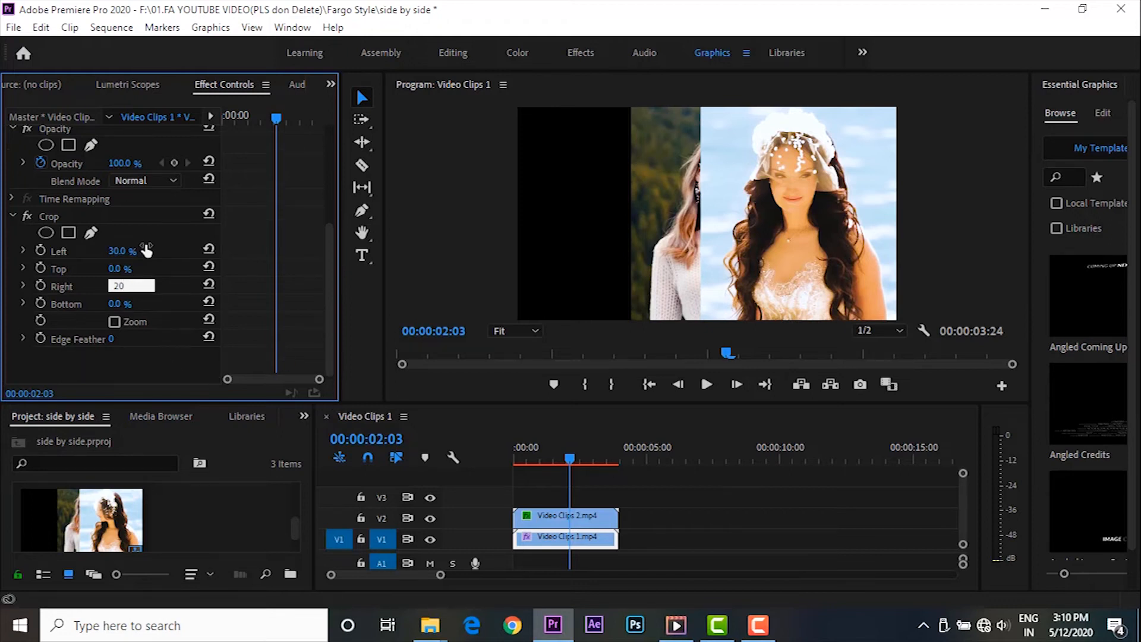
scroll(138, 229, up, 5)
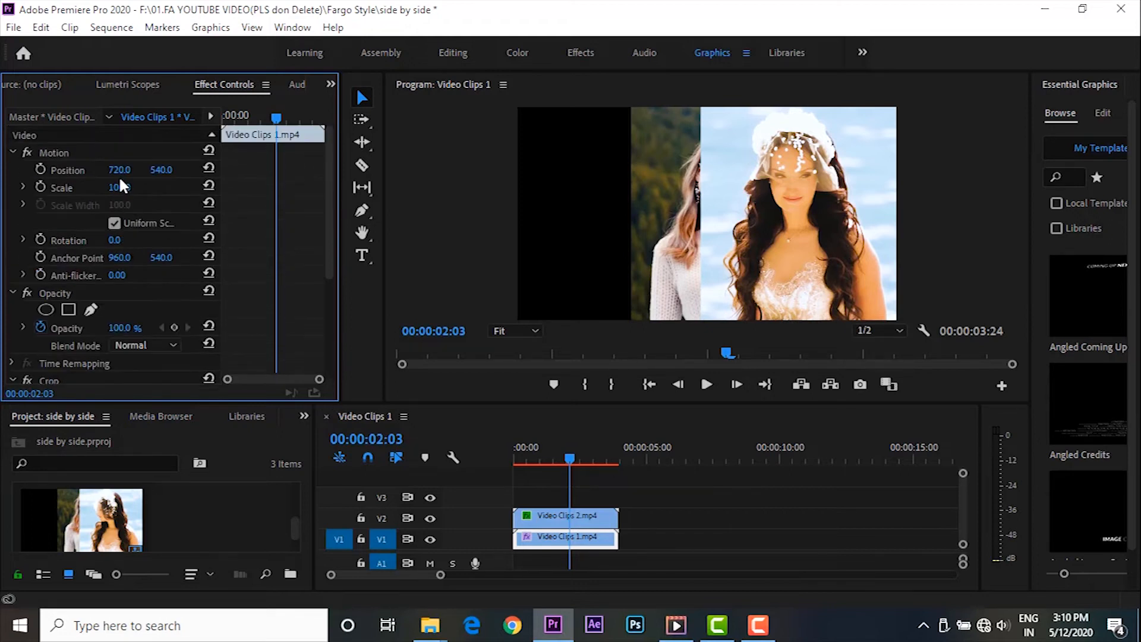
drag(117, 172, 72, 174)
Create a new legacy title named "side by side" with the default 1440 x 1080 settings
click(13, 28)
mouse_move(38, 45)
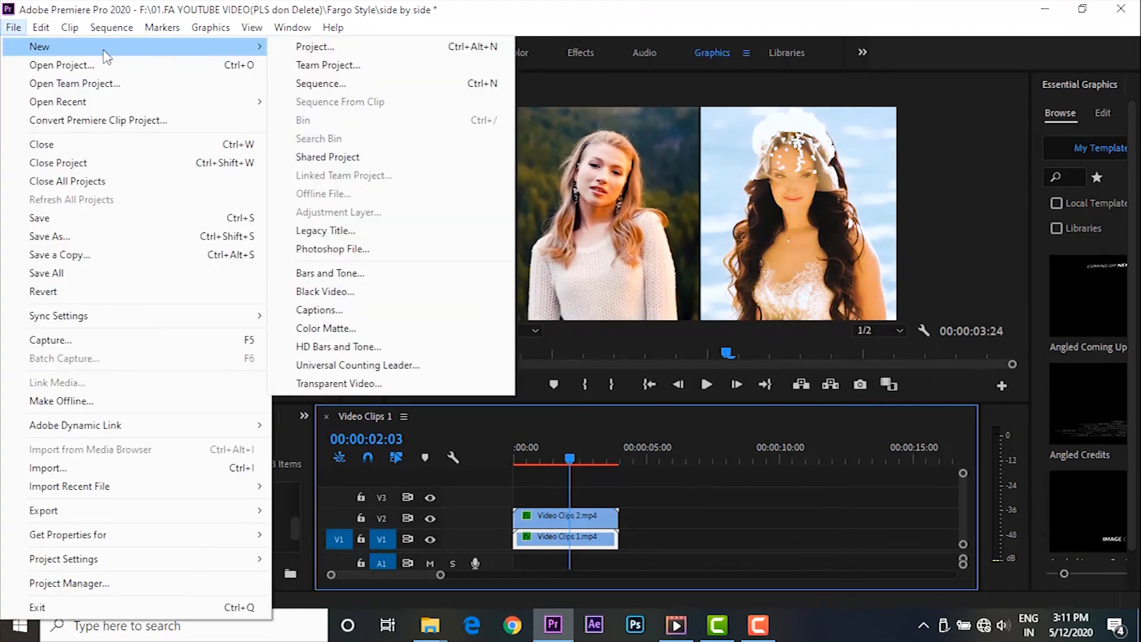
click(408, 226)
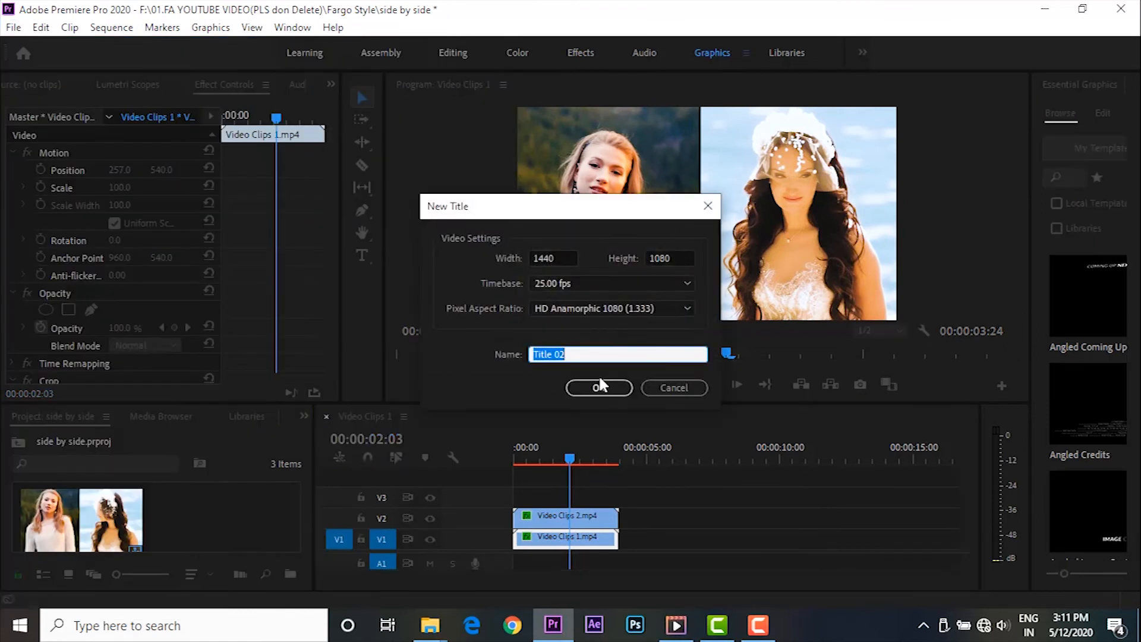
text(side by side)
click(599, 384)
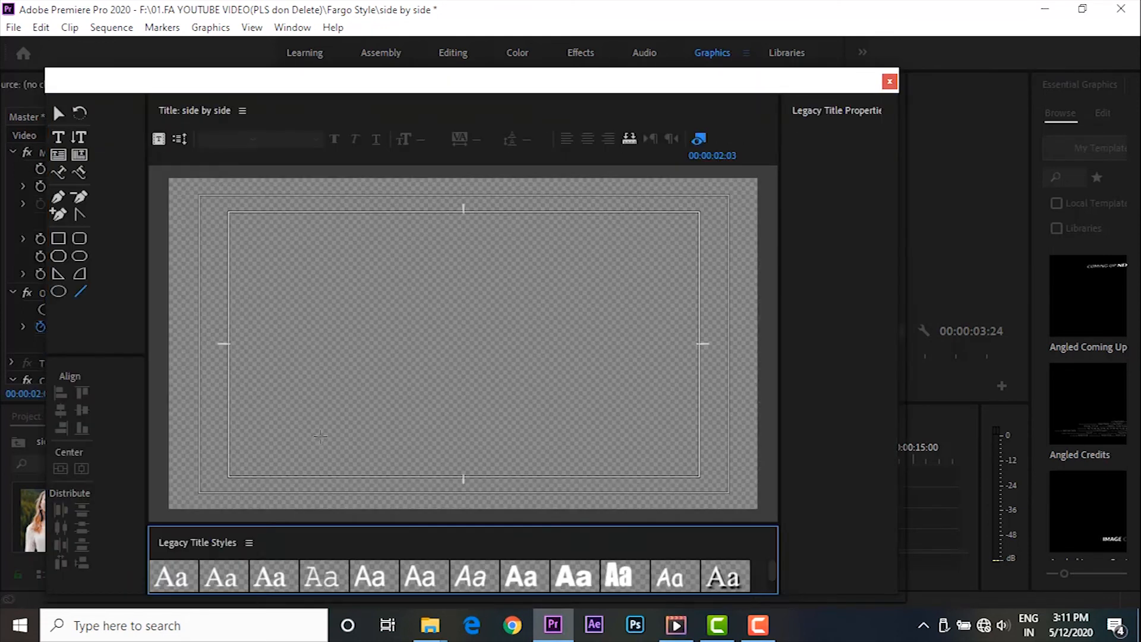
Draw a vertical line about 1110 high along the seam between the two clips and set its line width to 13
click(82, 292)
drag(451, 177, 455, 517)
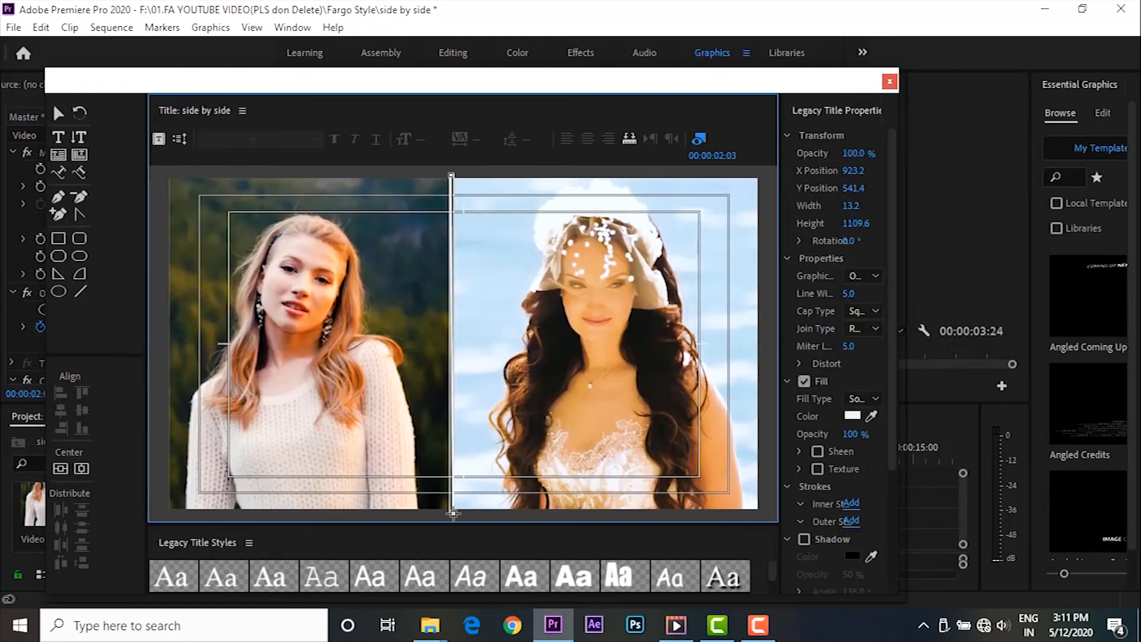
drag(848, 293, 857, 293)
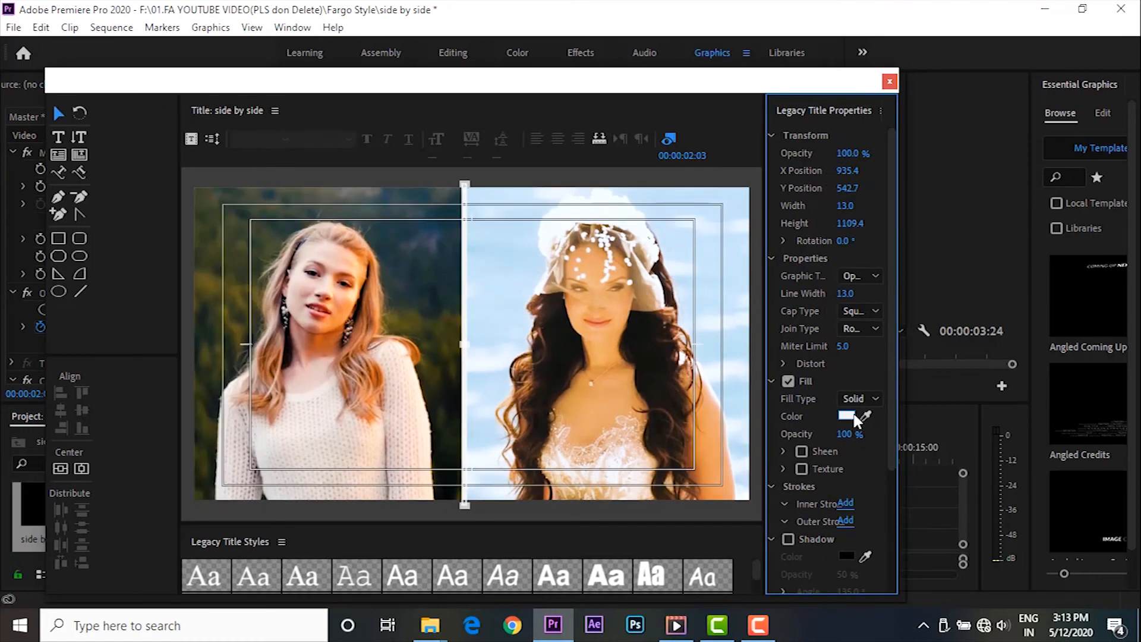
Set the divider line's fill color to a bright green with a hue of 124° and close the title editor
click(838, 417)
click(788, 277)
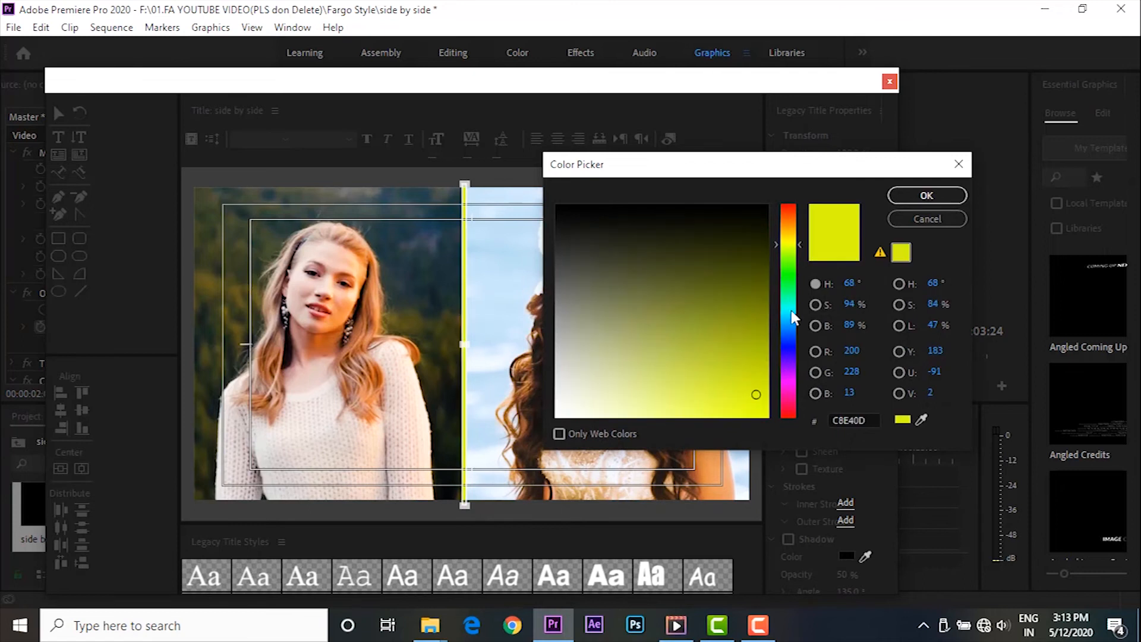
click(791, 281)
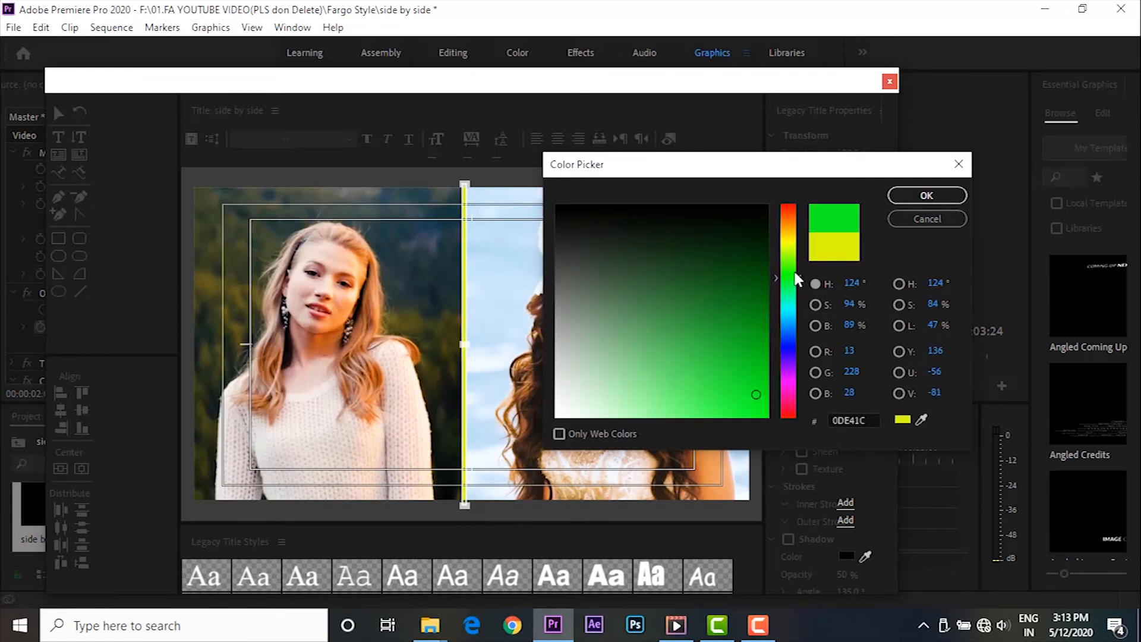
click(924, 196)
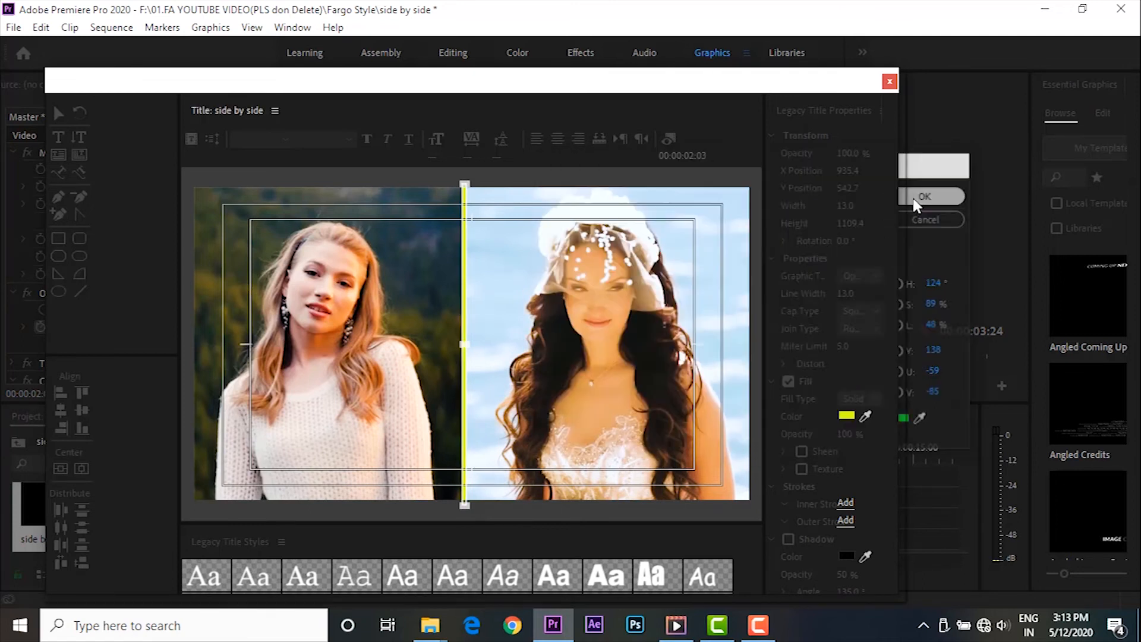
click(509, 420)
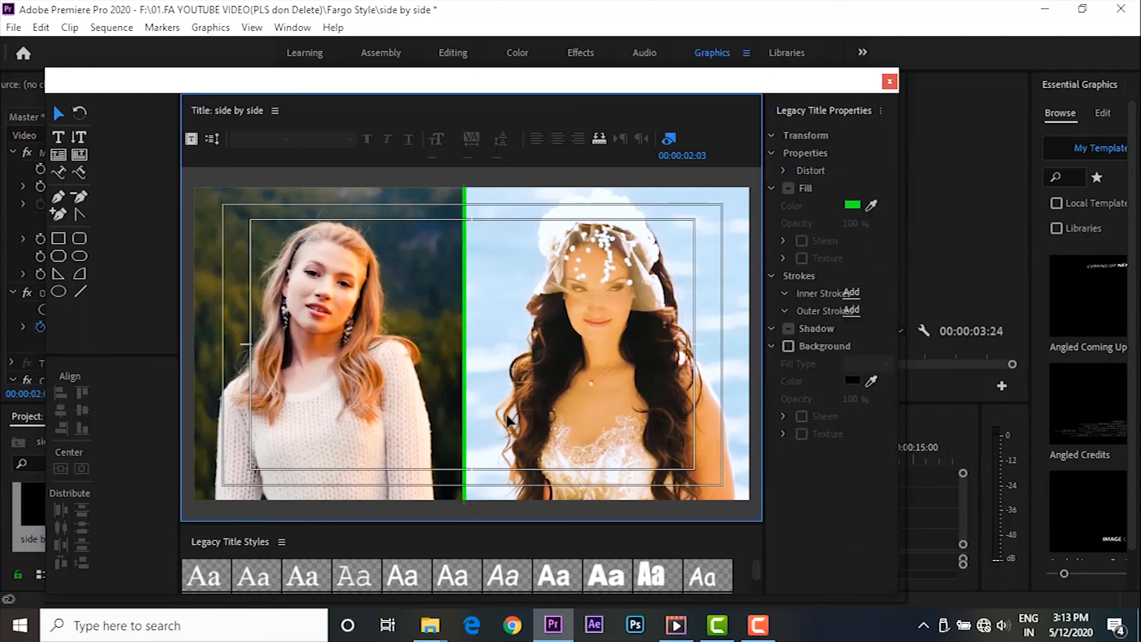
click(889, 82)
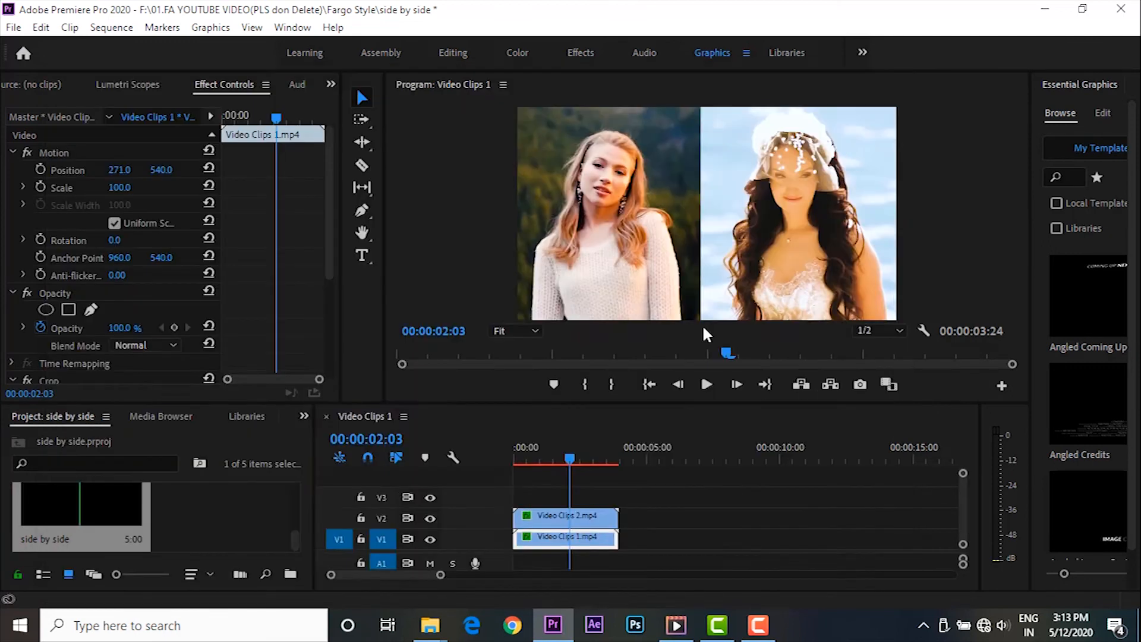
Place the "side by side" title on V3 above both clips, trim it to the clips' end, and play the sequence
drag(554, 418, 504, 420)
drag(645, 490, 618, 490)
key(space)
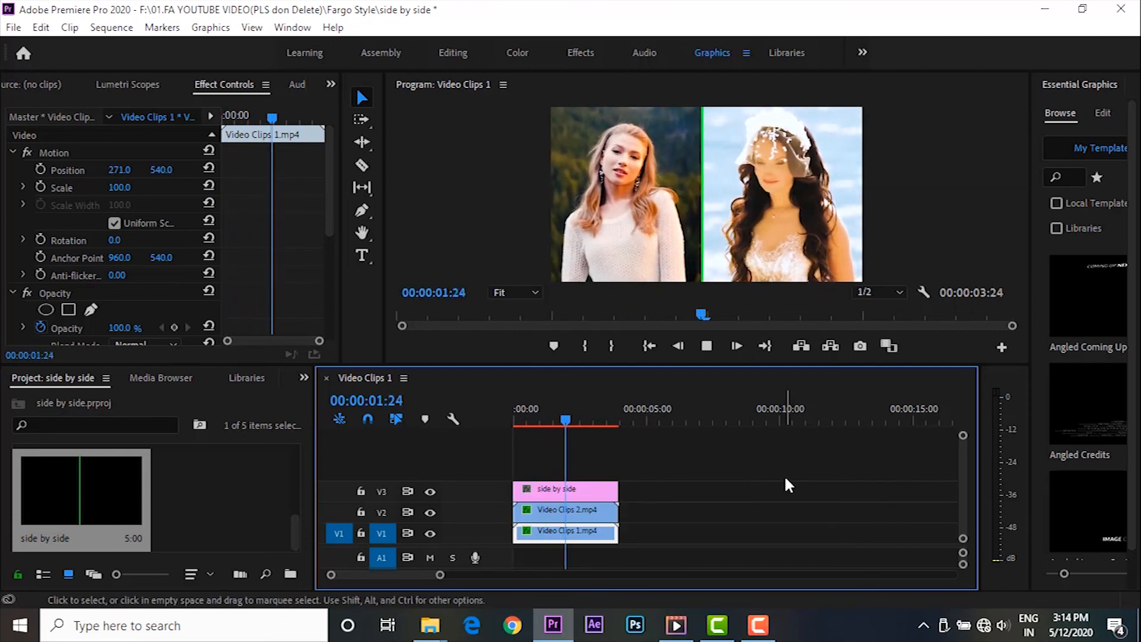
Render the sequence's video previews and play back the rendered side-by-side layout
key(Return)
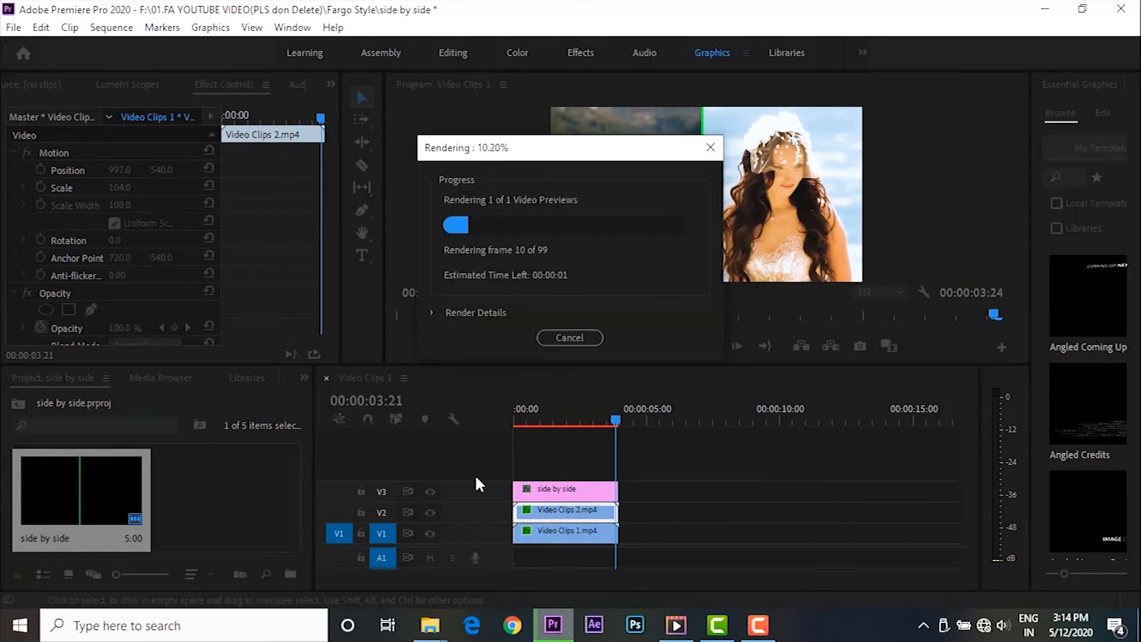
click(528, 497)
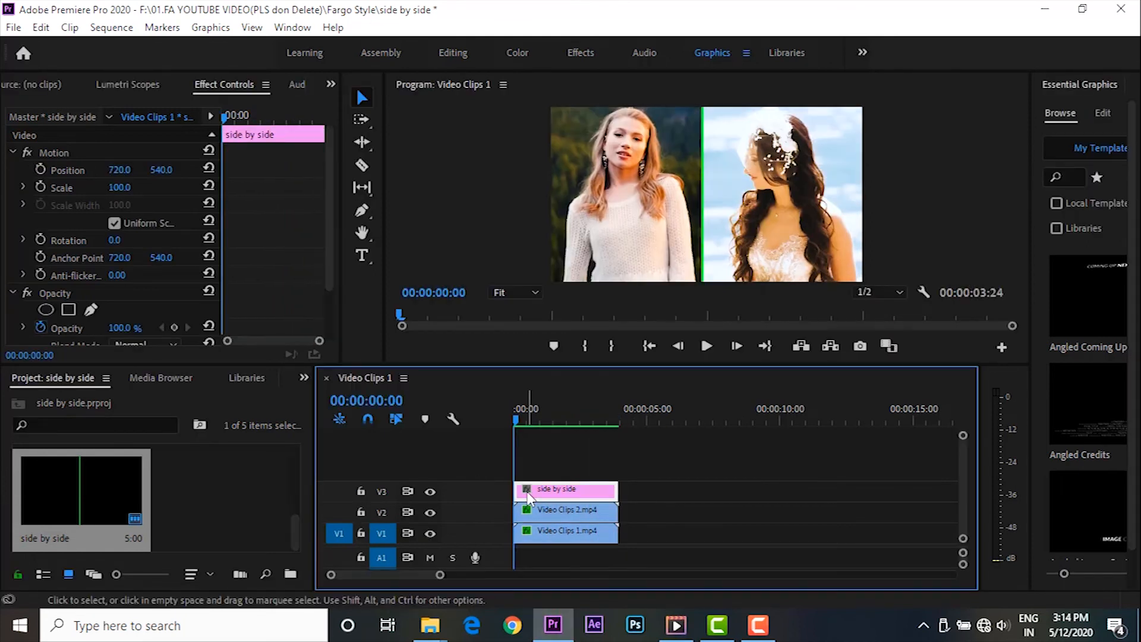
key(space)
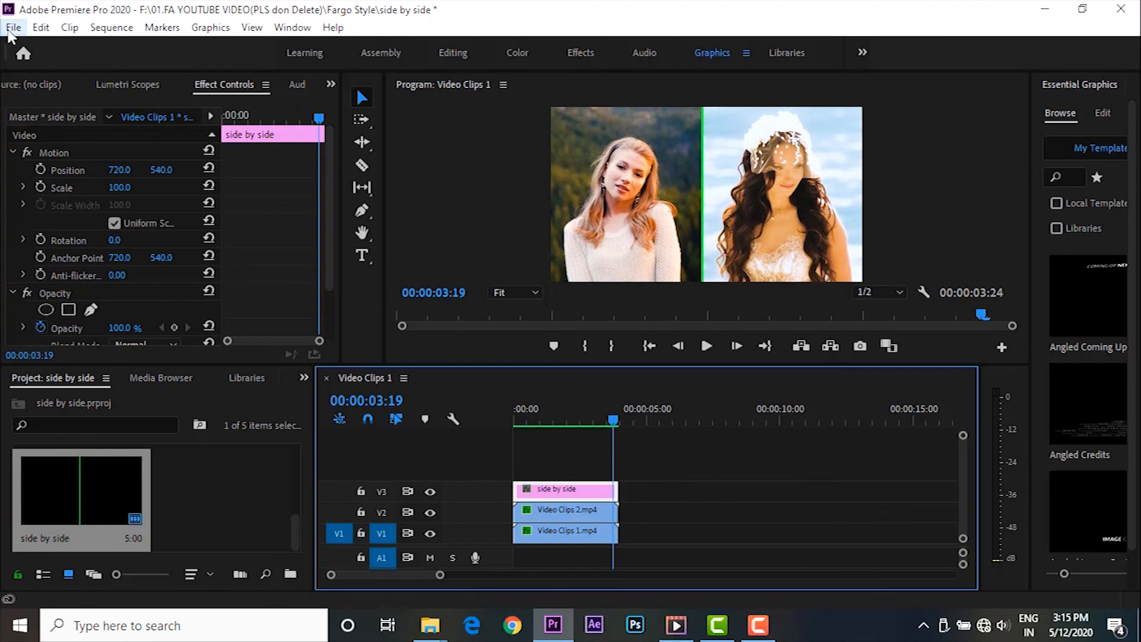
Export the sequence as Video Clips 1.mp4 in H.264 format with the Match Source - High bitrate preset
click(13, 27)
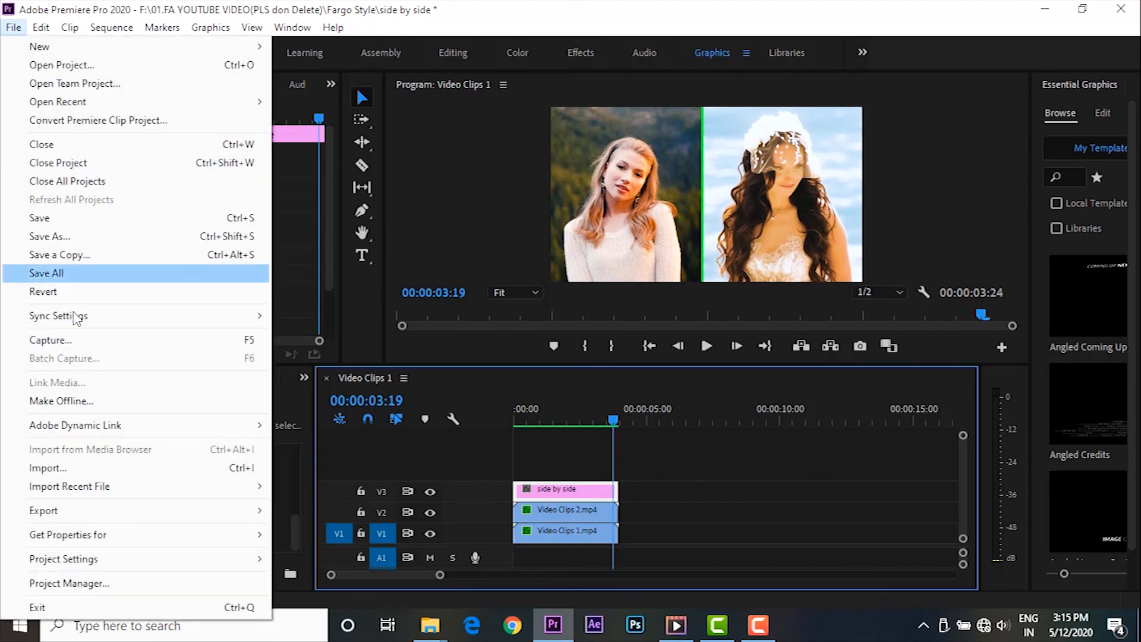
mouse_move(117, 507)
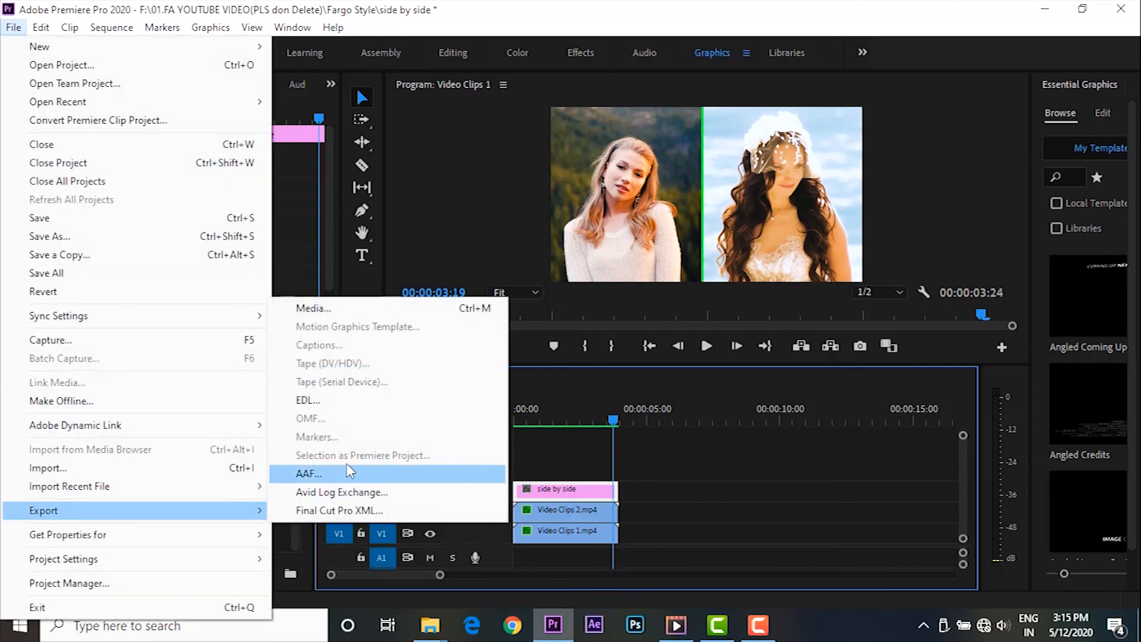
click(370, 309)
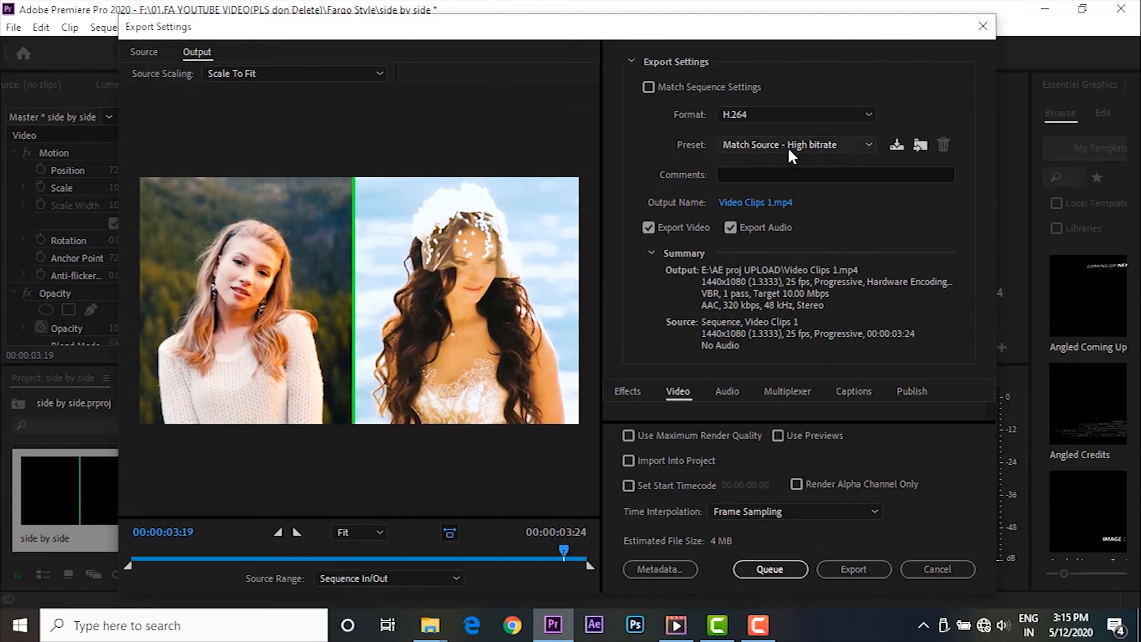
click(851, 570)
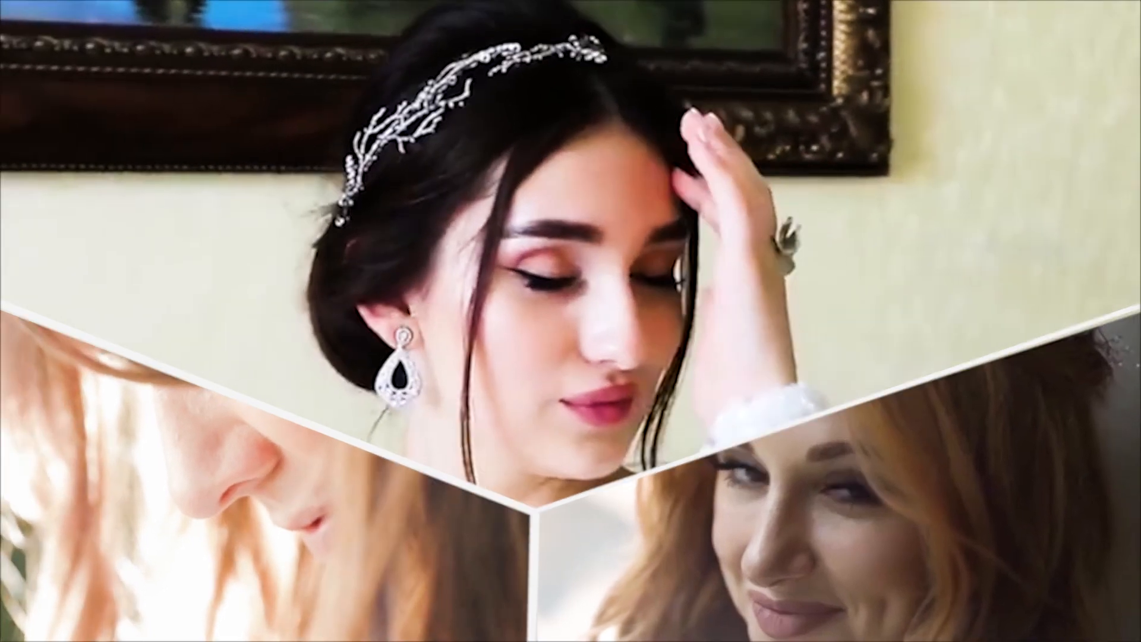